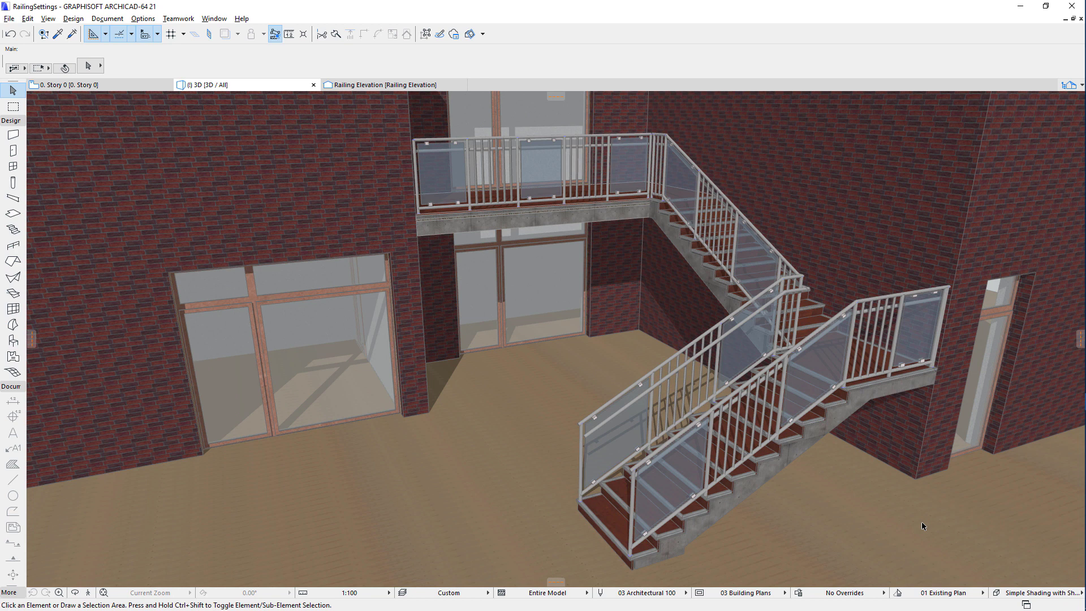
# Show the Story 0 floor plan with the lower stair flight and its railings.
pyautogui.click(148, 87)
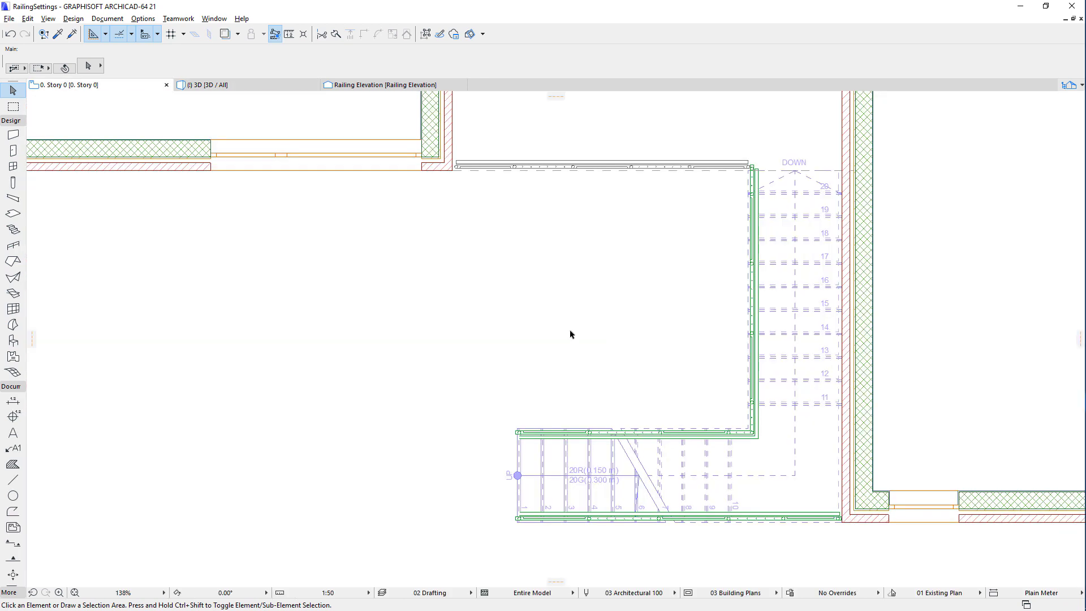
pyautogui.scroll(2, 640, 321)
pyautogui.scroll(2, 640, 321)
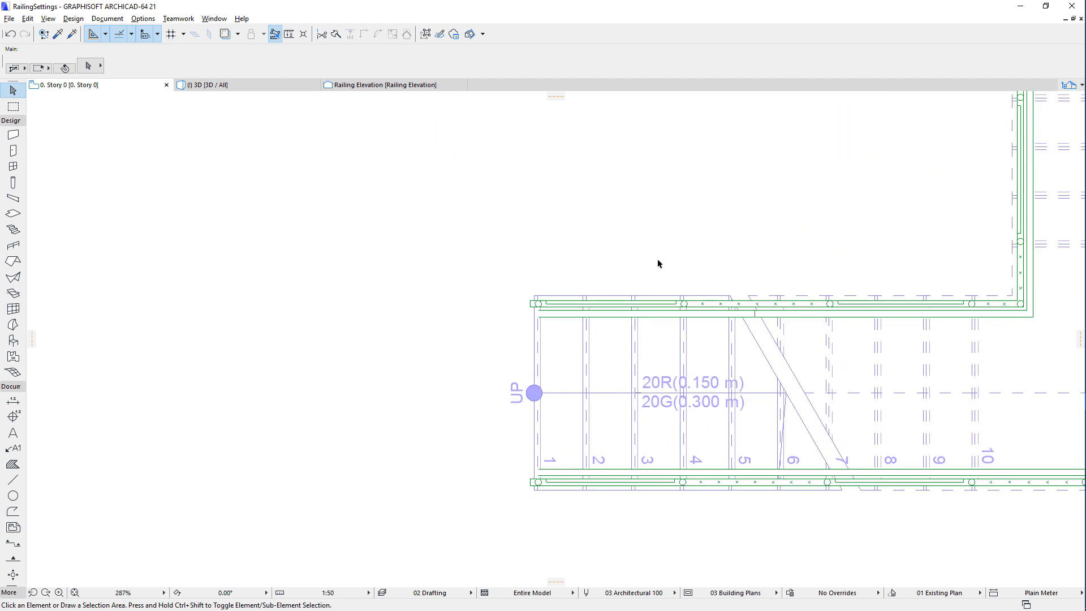
# Select the stair railing and set it to use its associated stair's display settings, confirmed with OK.
pyautogui.click(544, 304)
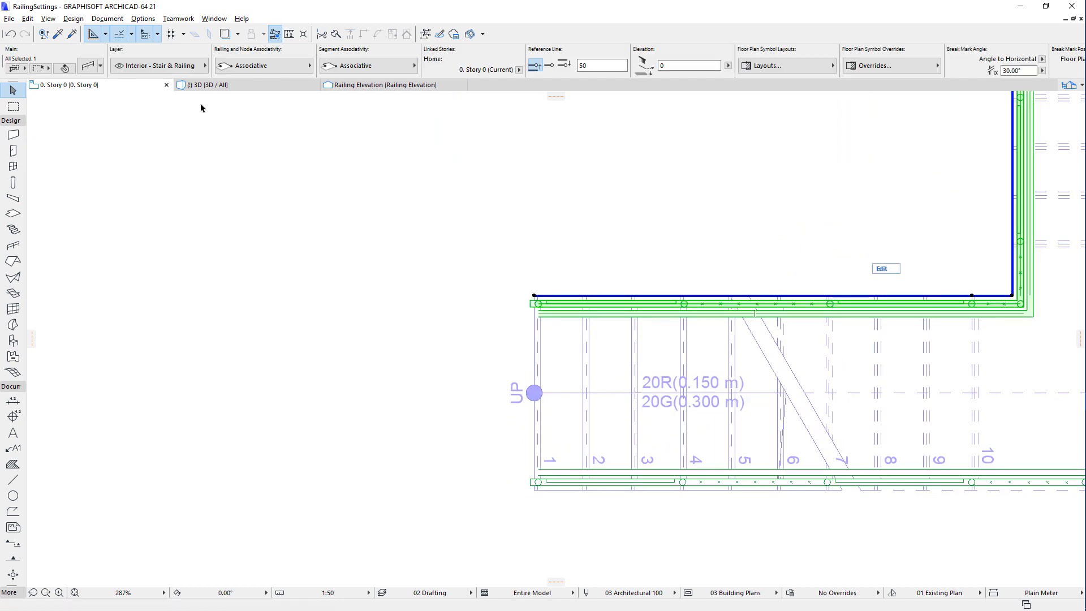
pyautogui.click(92, 67)
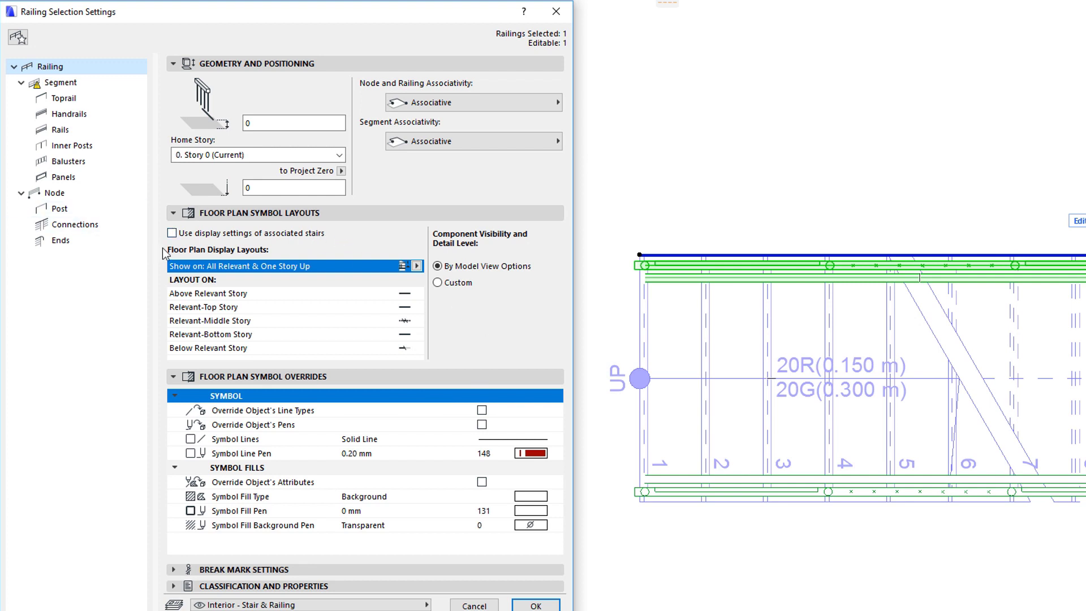
pyautogui.click(336, 335)
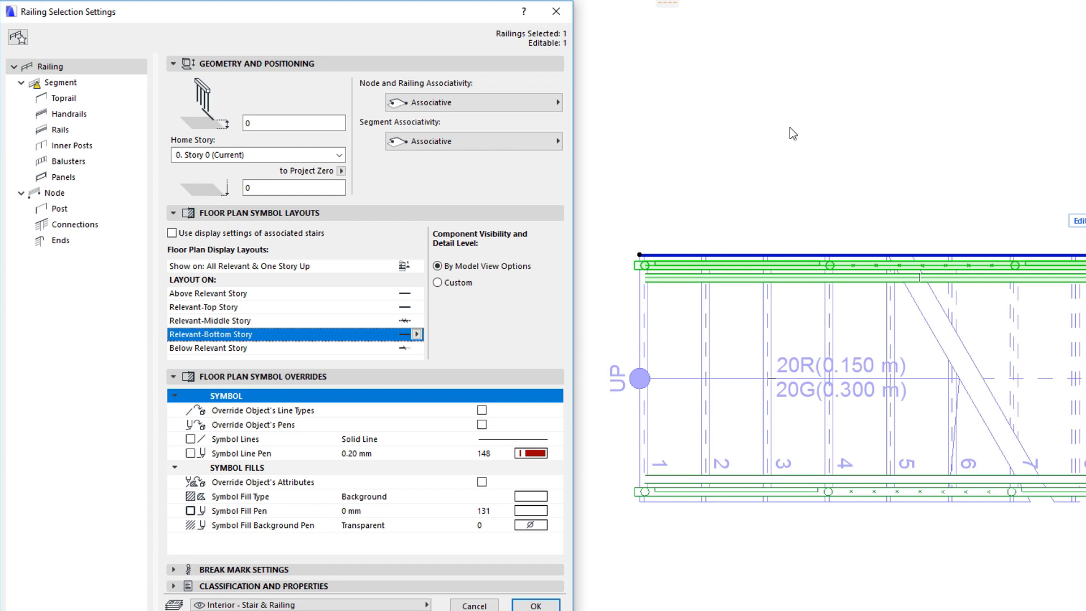
pyautogui.click(315, 233)
pyautogui.click(536, 606)
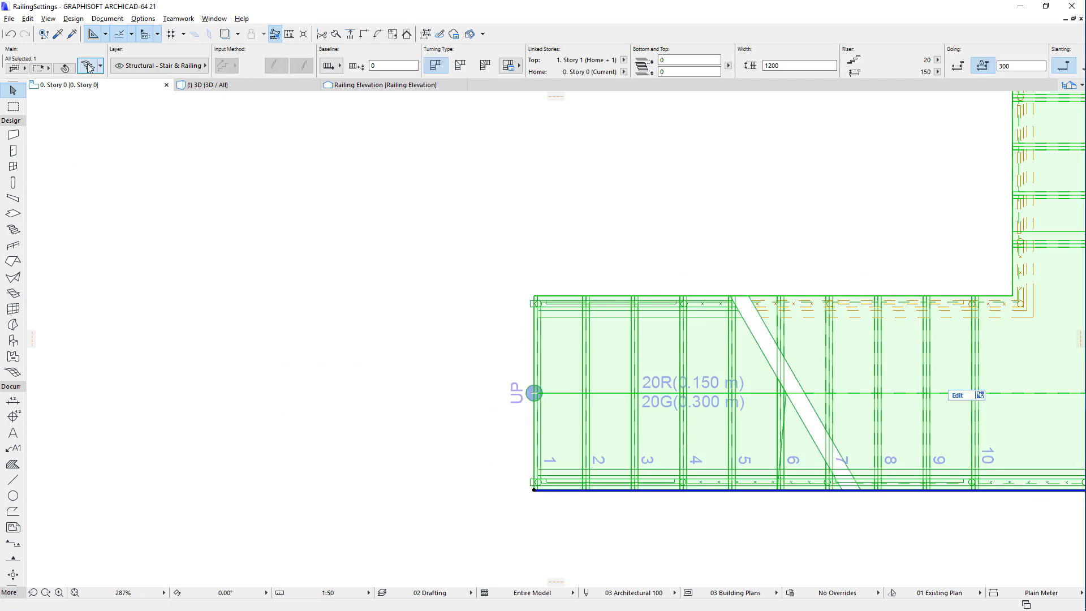
pyautogui.click(89, 68)
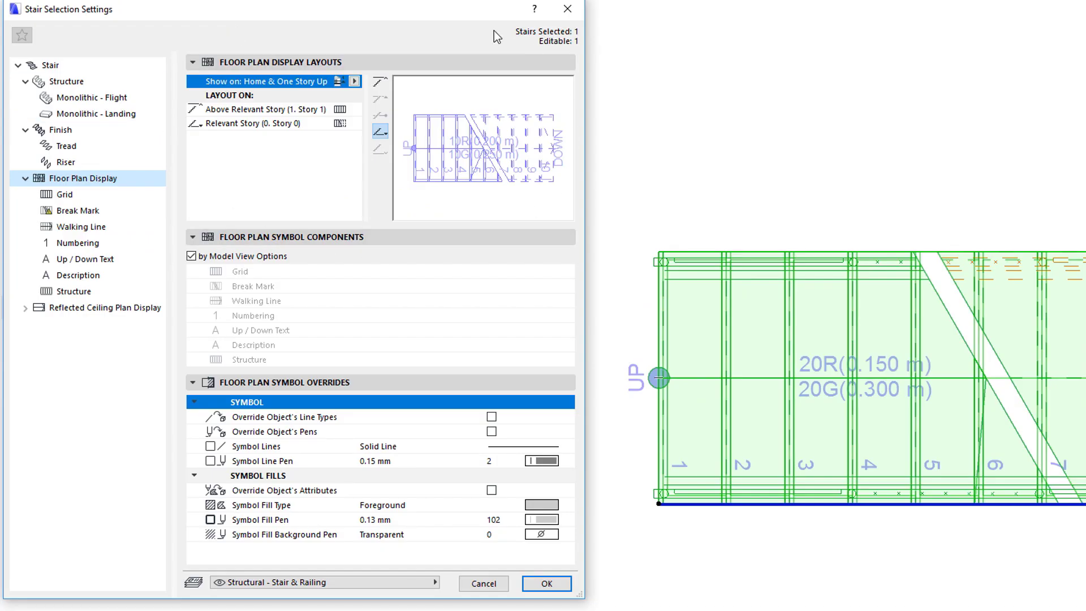
pyautogui.click(567, 9)
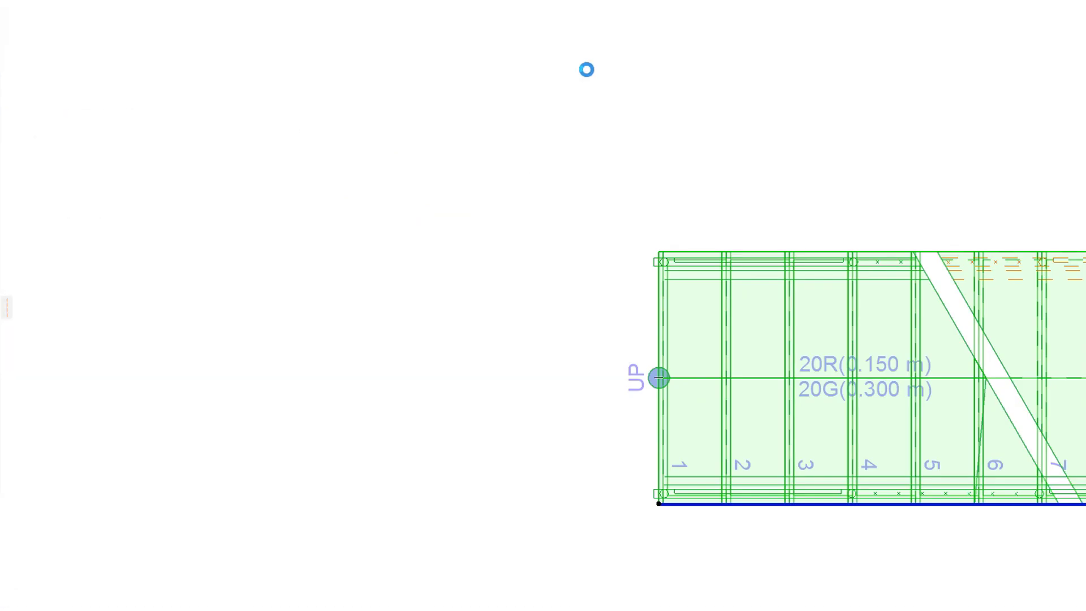
pyautogui.click(622, 147)
pyautogui.click(539, 303)
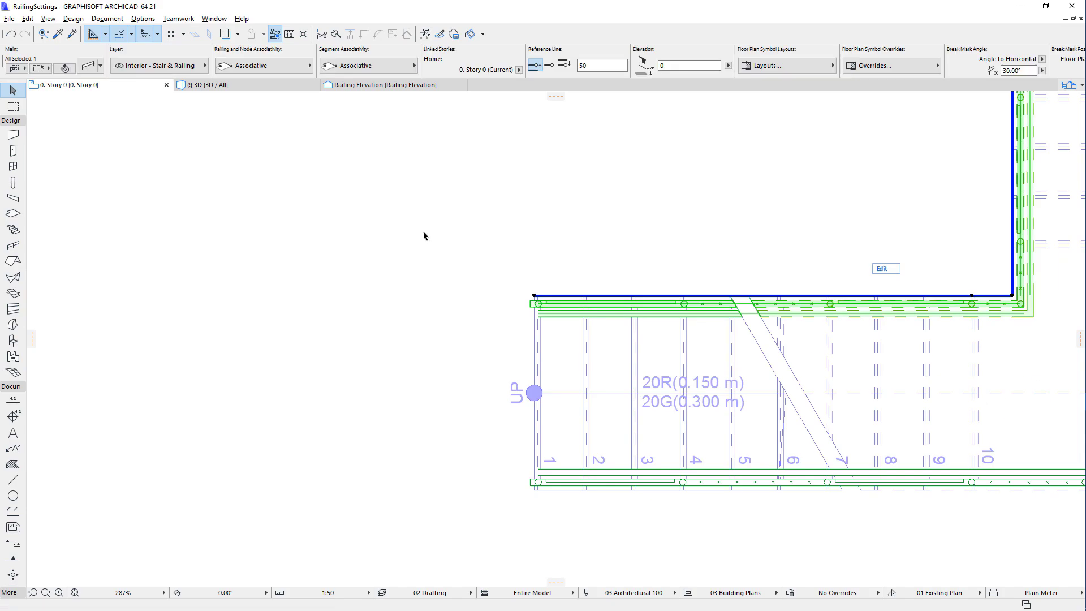
pyautogui.click(90, 66)
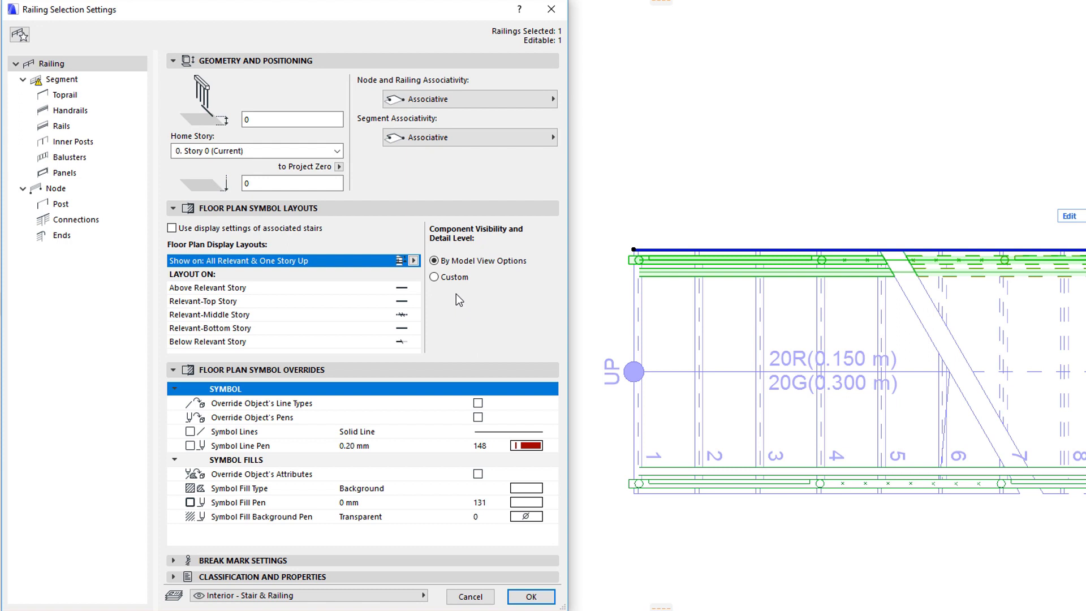
pyautogui.click(413, 261)
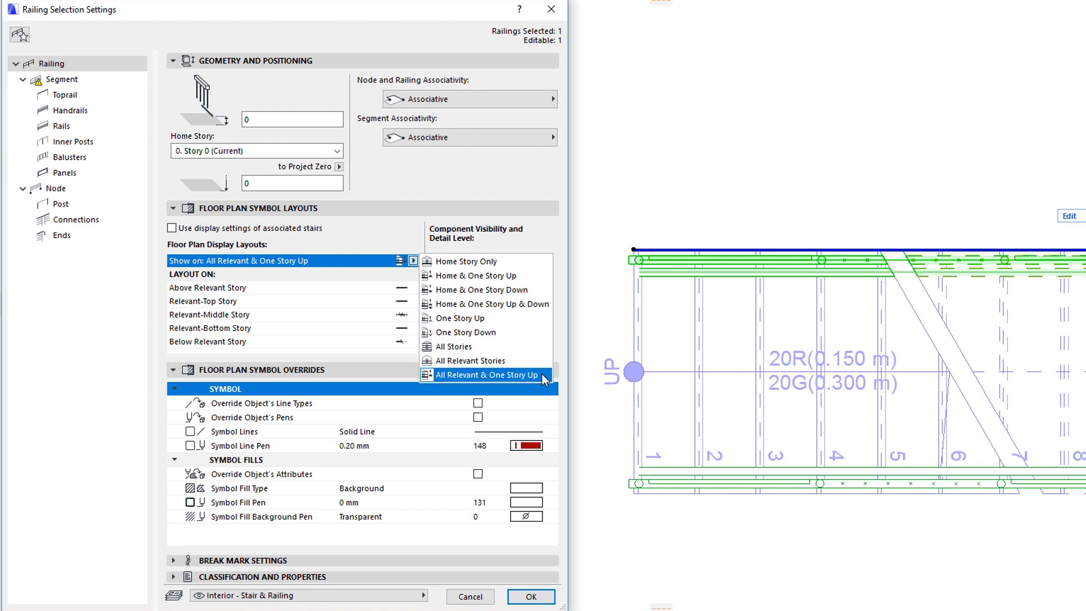
pyautogui.click(553, 232)
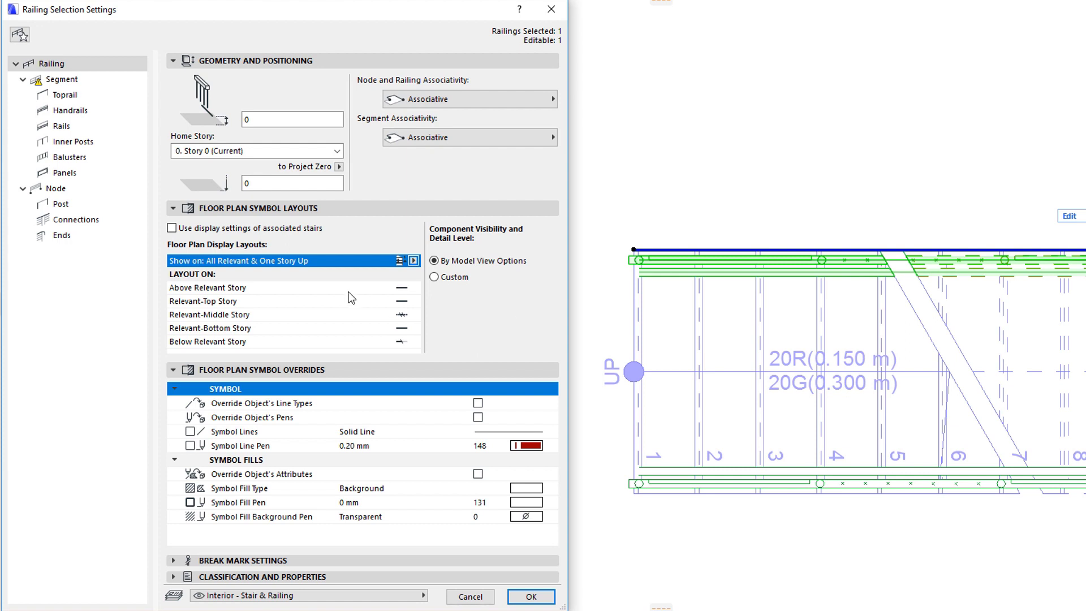
pyautogui.click(332, 287)
pyautogui.click(335, 301)
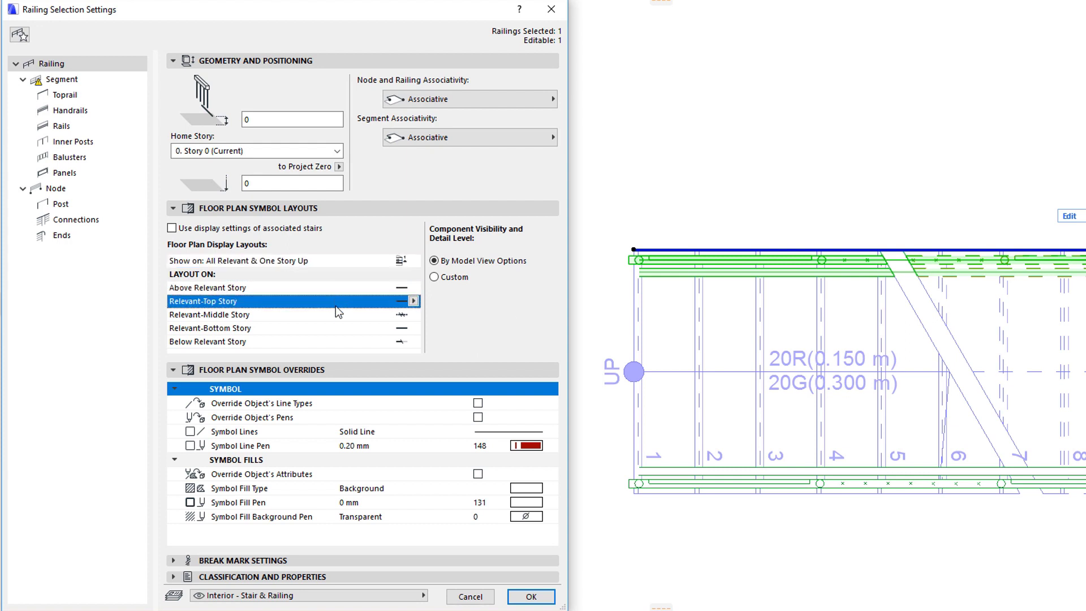
pyautogui.click(337, 327)
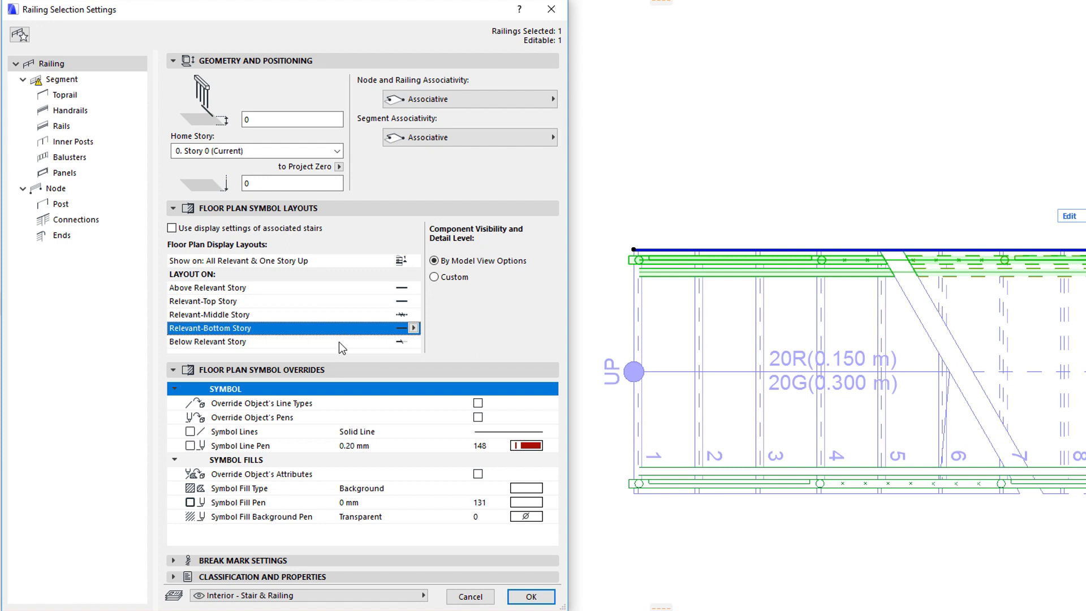
pyautogui.click(340, 342)
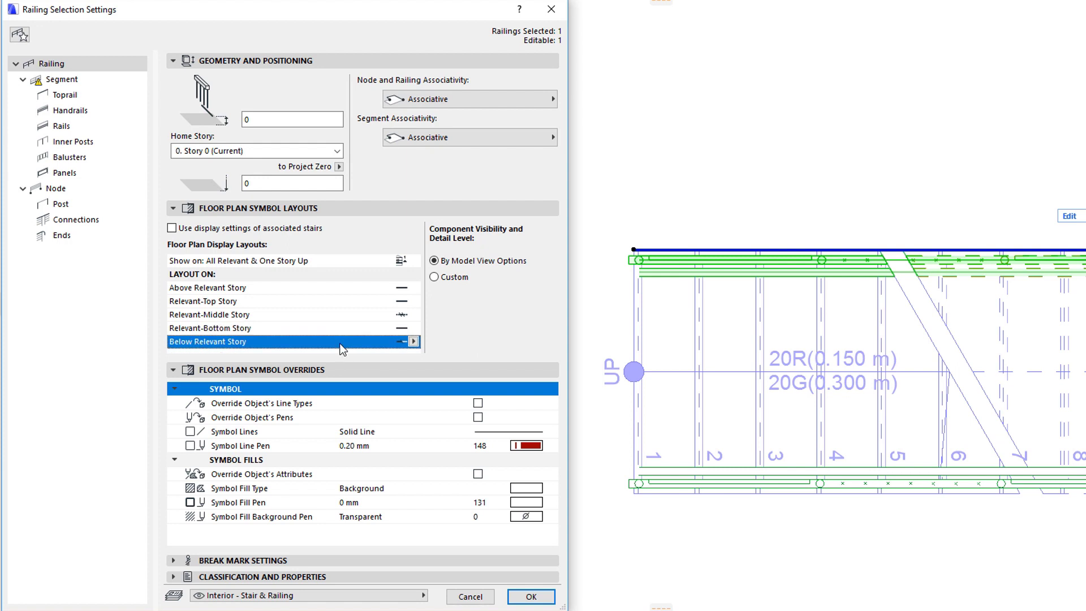
# Switch to the Railing Elevation view and select the railing climbing across the stories.
pyautogui.click(470, 597)
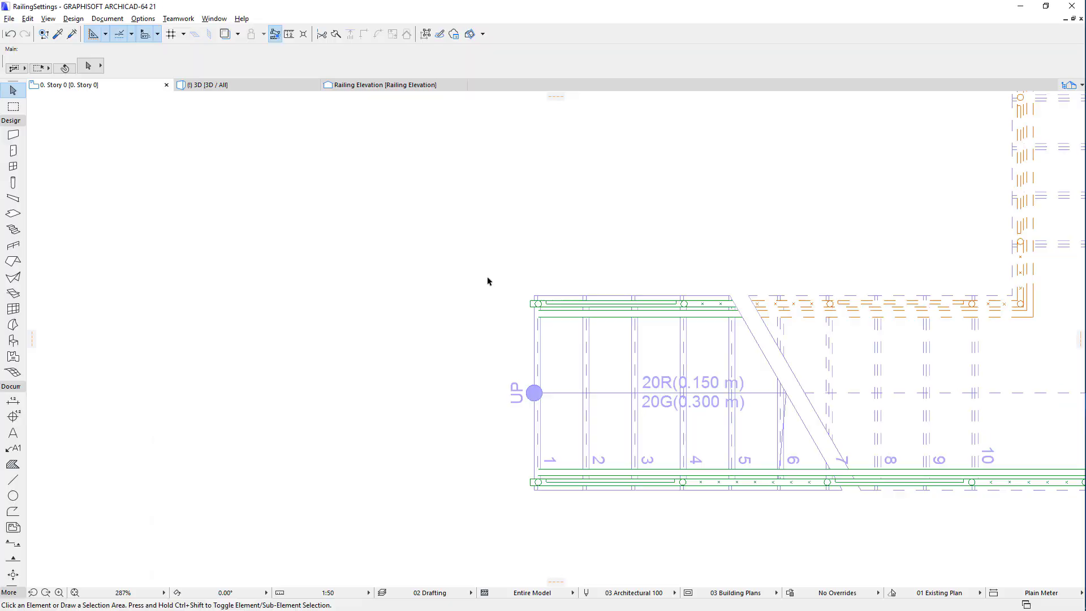
pyautogui.click(419, 85)
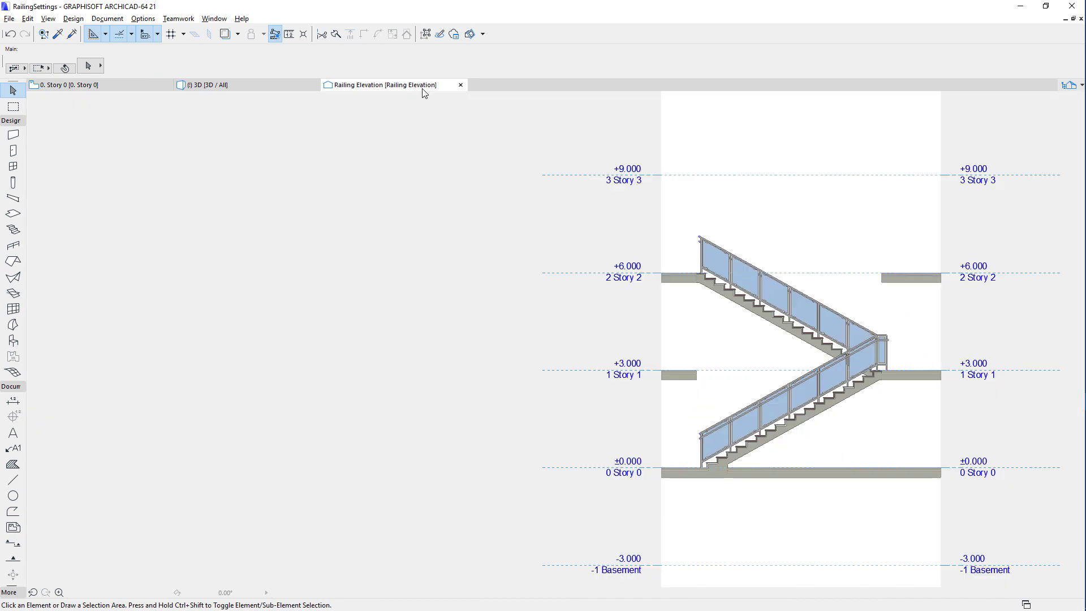
pyautogui.click(701, 237)
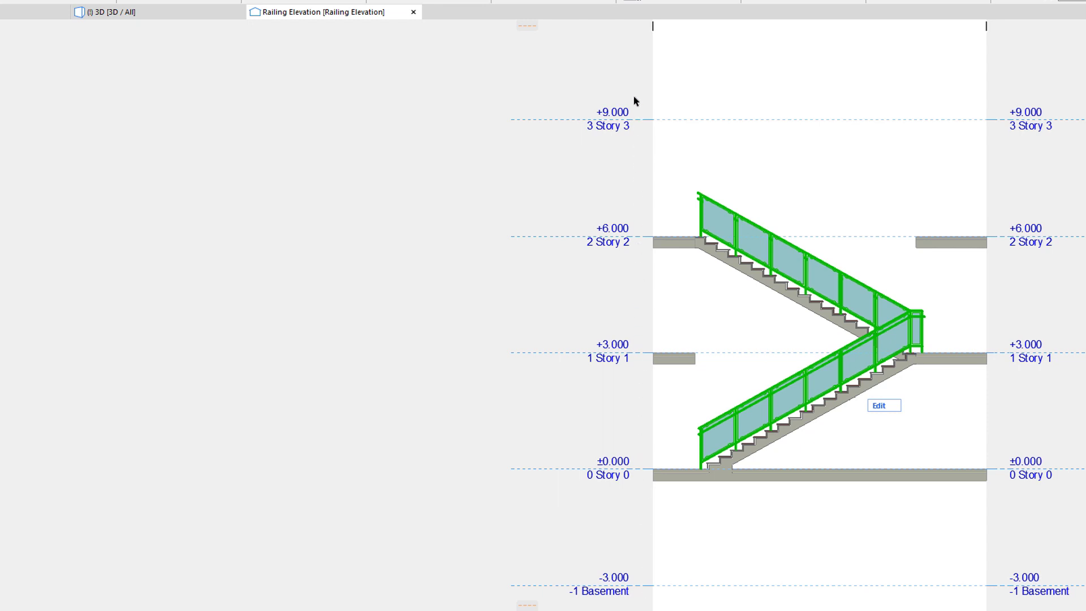
# Preview the Relevant-Middle, Relevant-Top, Above and Below Relevant Story ranges on the elevation.
pyautogui.press('Escape')
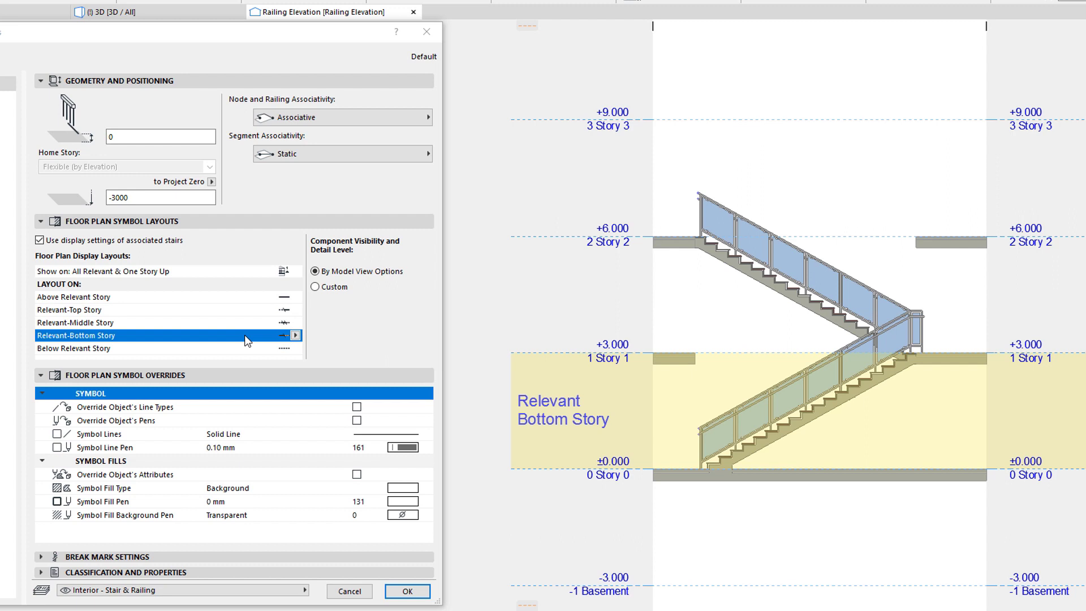
pyautogui.click(249, 322)
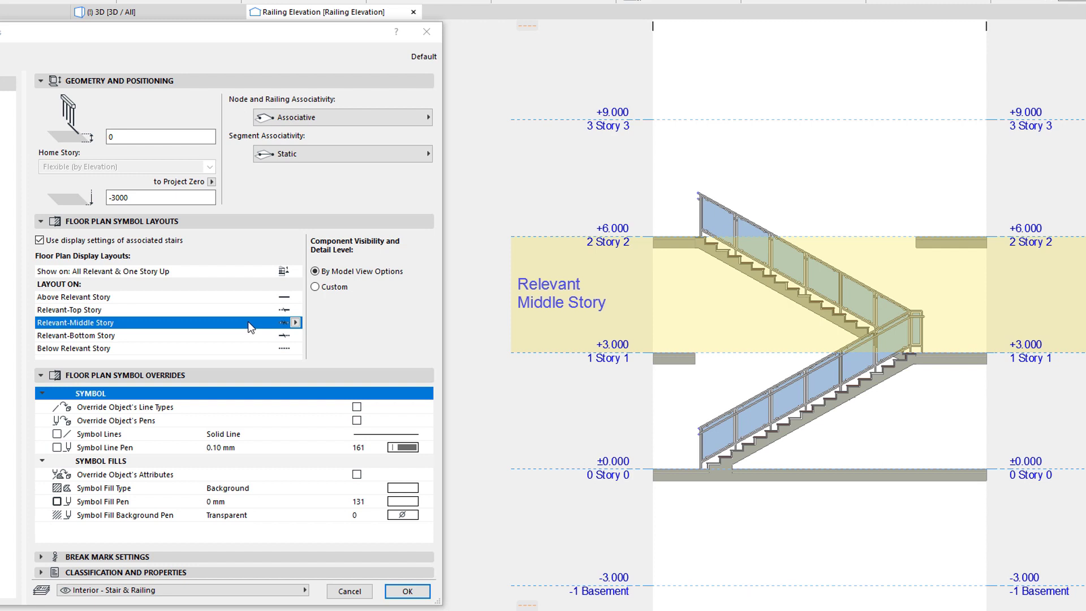
pyautogui.click(247, 310)
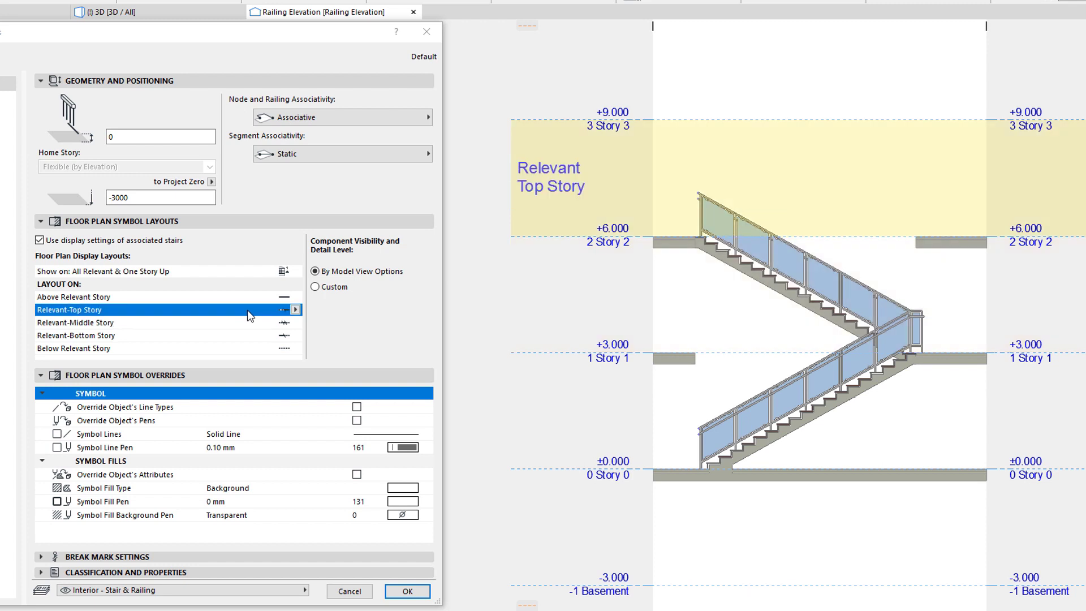
pyautogui.click(240, 297)
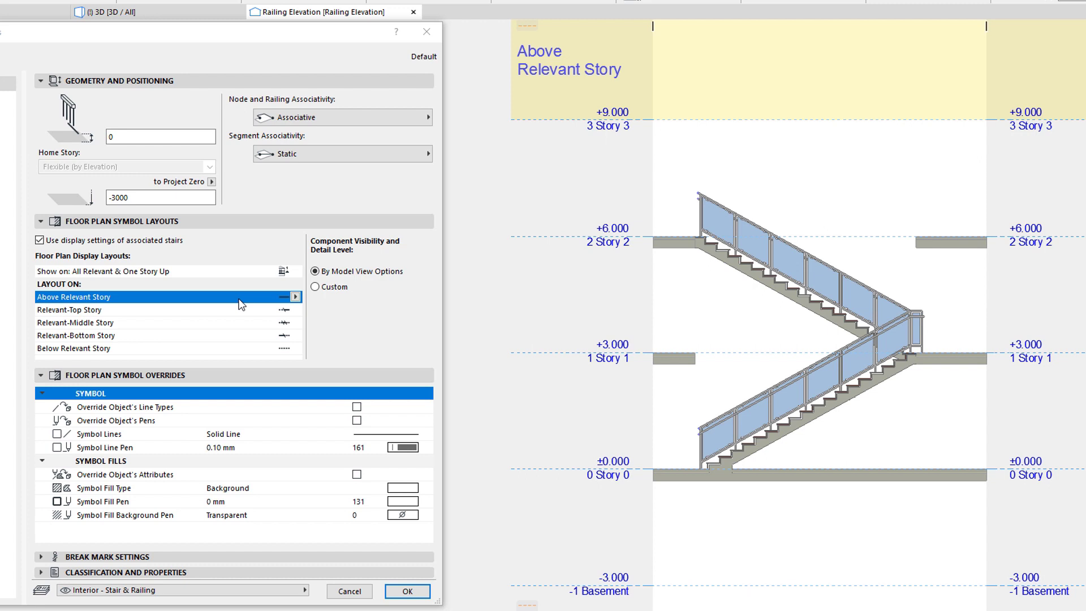
pyautogui.click(251, 348)
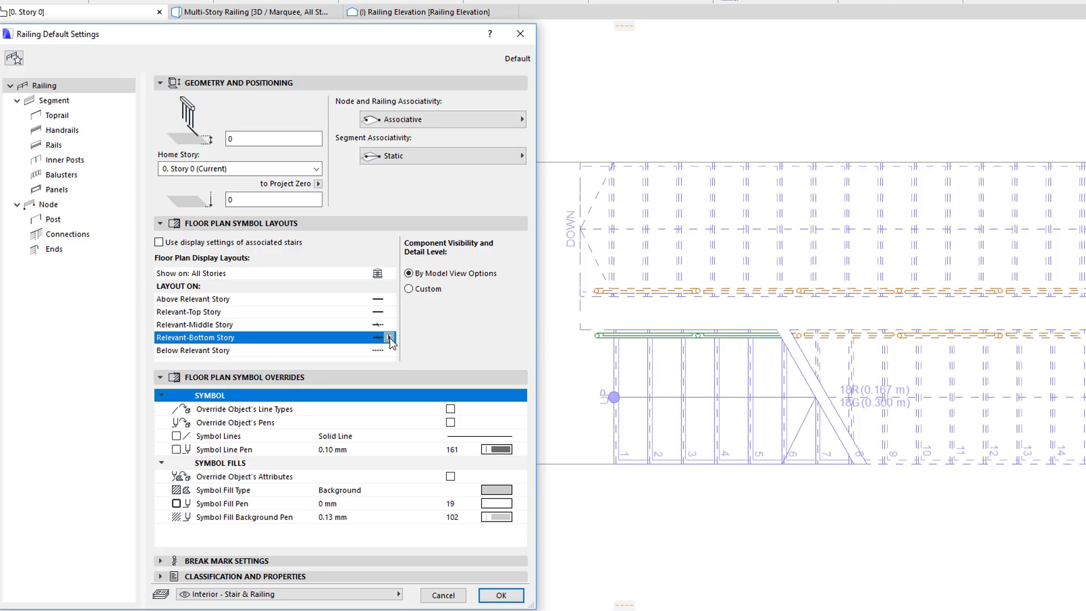
# Show the break-mark layout choices for the Relevant-Bottom Story row.
pyautogui.click(390, 338)
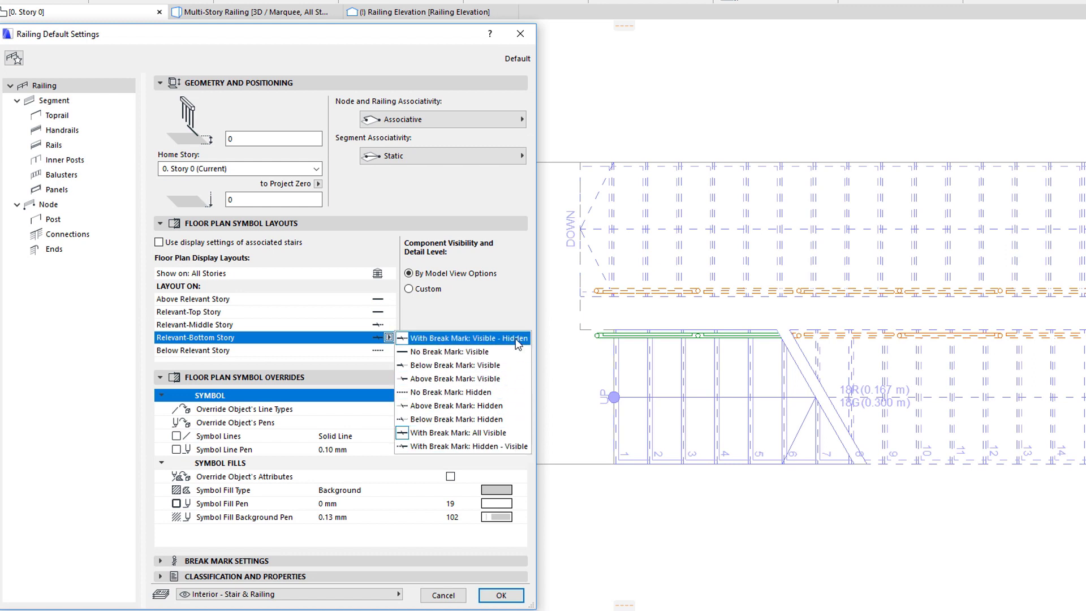
# Give the Relevant-Middle Story the 'Multistory 2D: None - Visible - Hidden' layout.
pyautogui.click(475, 316)
pyautogui.click(360, 327)
pyautogui.click(389, 326)
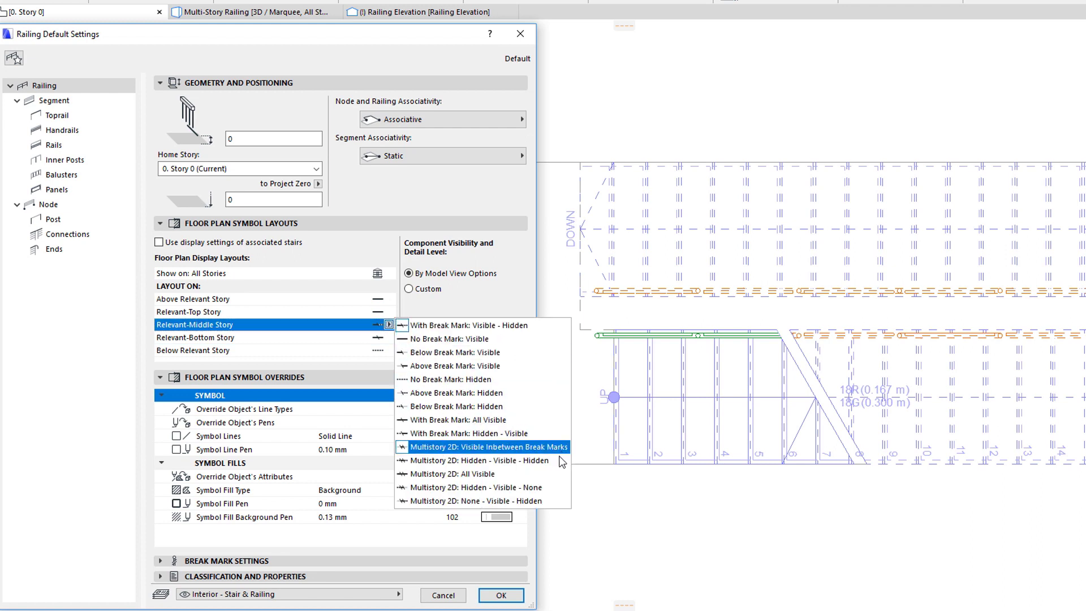
pyautogui.click(560, 501)
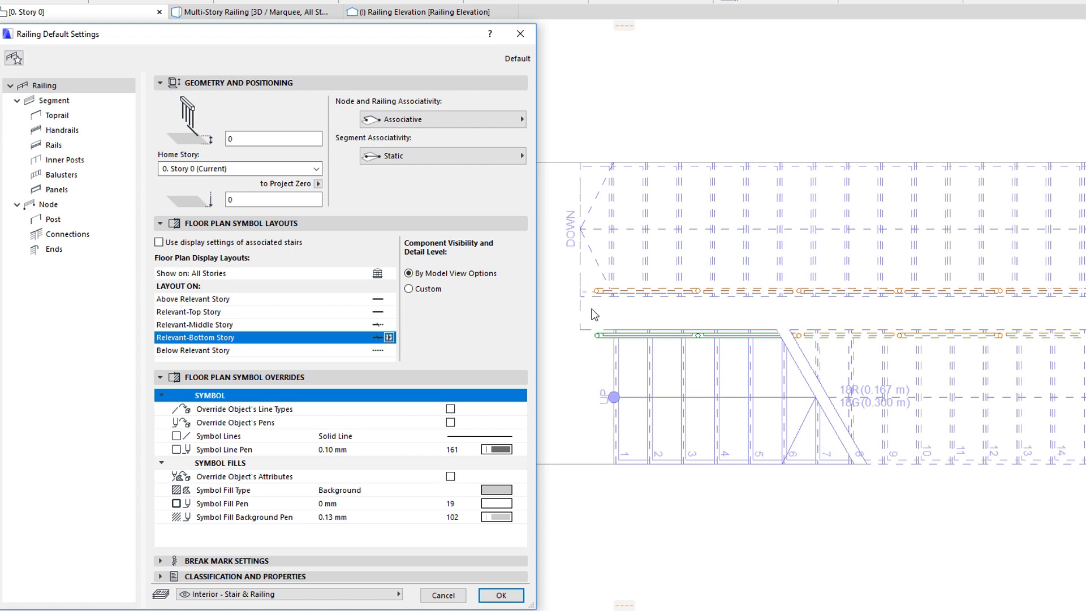
pyautogui.click(388, 337)
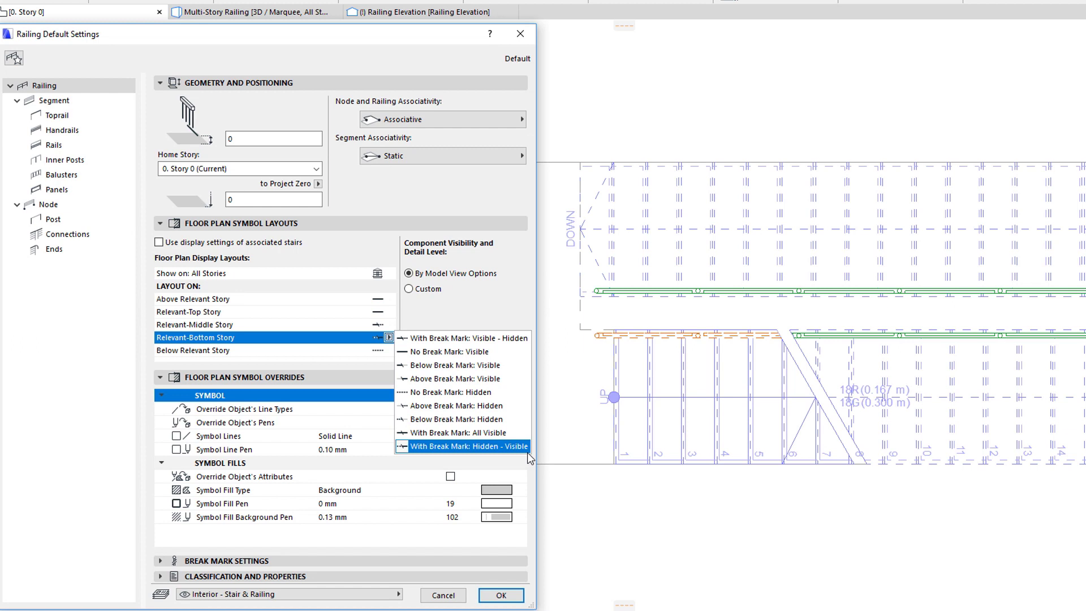
# Choose 'With Break Mark: Hidden - Visible' for Relevant-Bottom Story, set custom visibility, and view the Toprail component.
pyautogui.click(509, 446)
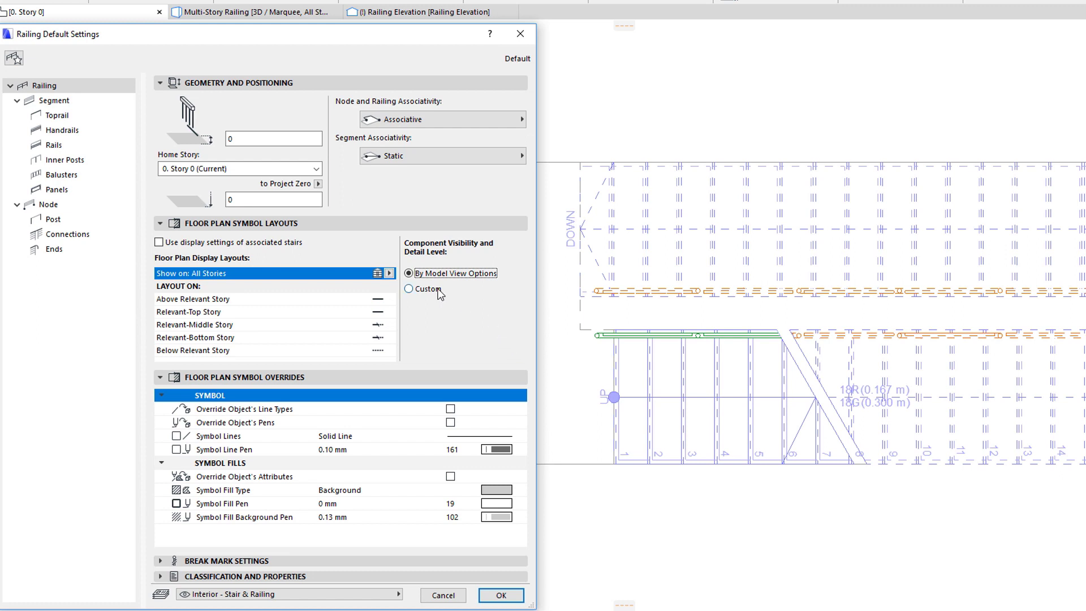
pyautogui.click(438, 291)
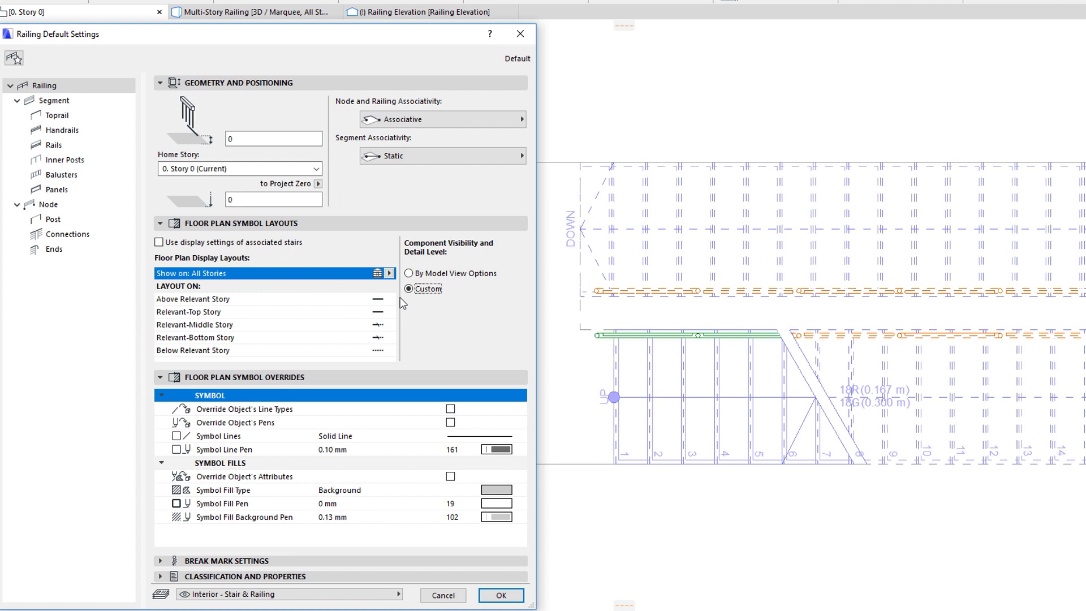
pyautogui.click(58, 116)
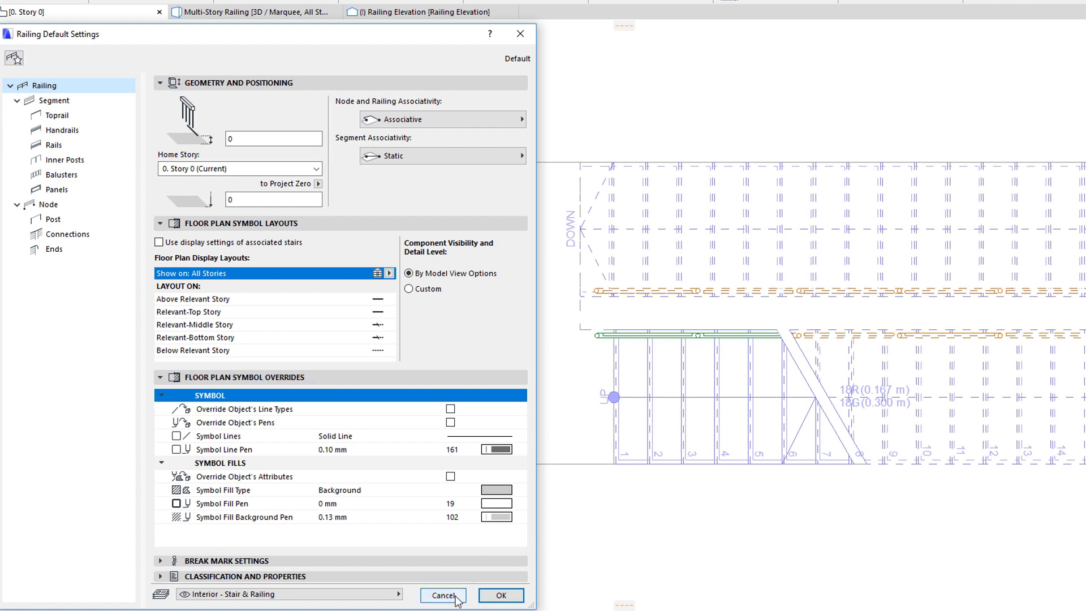
# Cancel the default railing changes and select the stair railings on the plan.
pyautogui.click(443, 595)
pyautogui.click(597, 334)
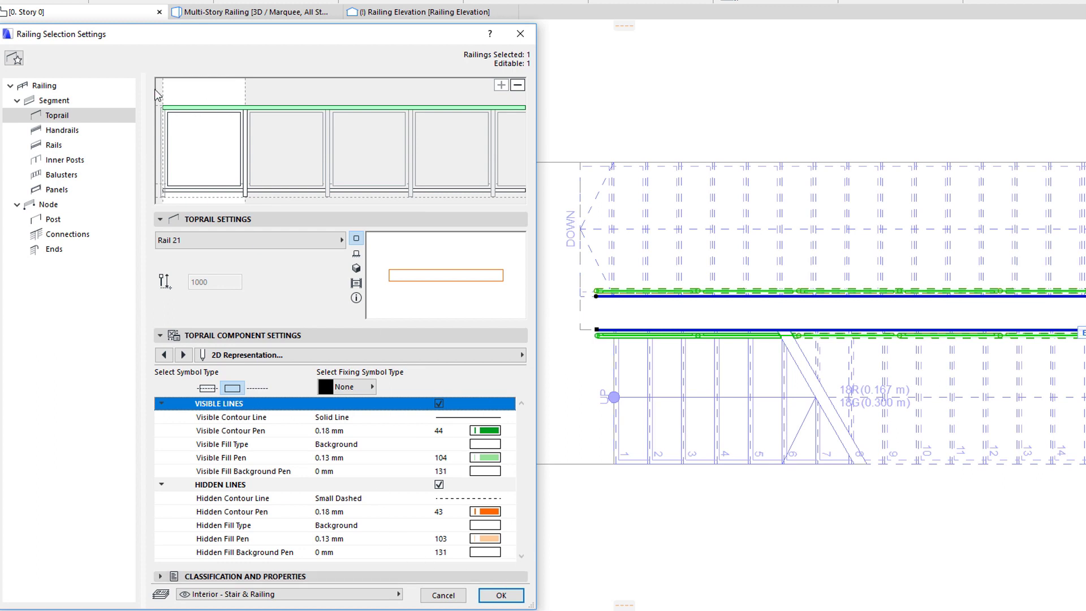
pyautogui.click(102, 86)
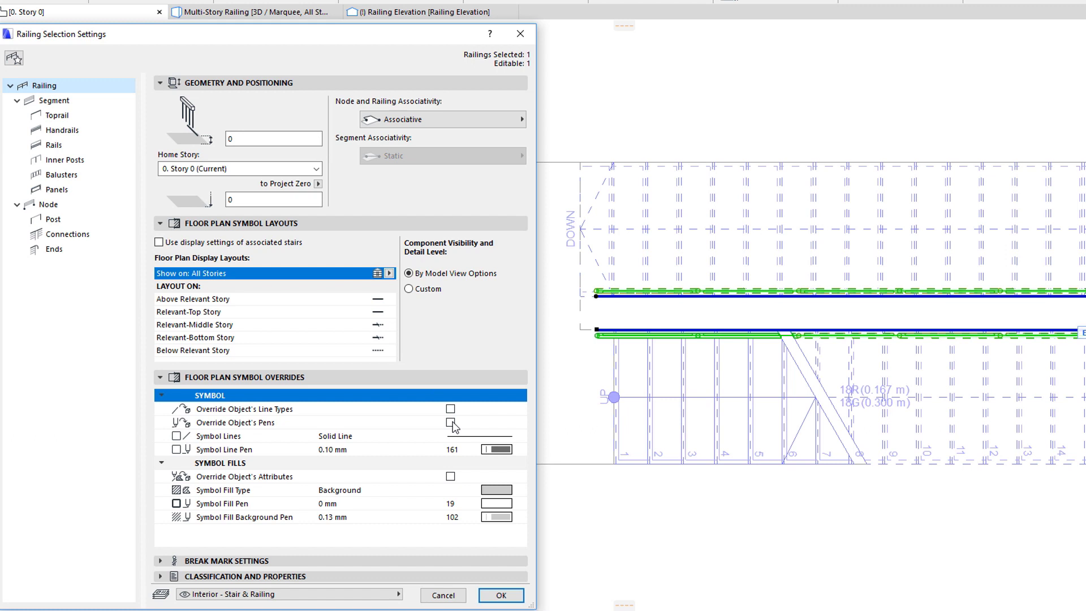
# Turn on the railing symbol's pen and fill attribute overrides, confirm, and select the lower railing.
pyautogui.click(450, 423)
pyautogui.click(451, 477)
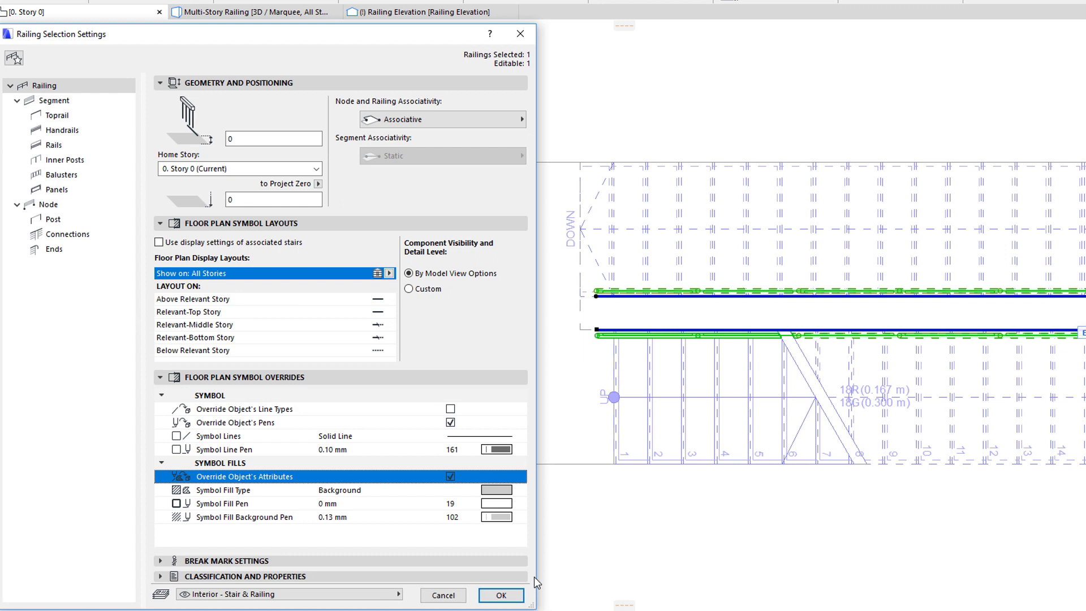
pyautogui.press('Return')
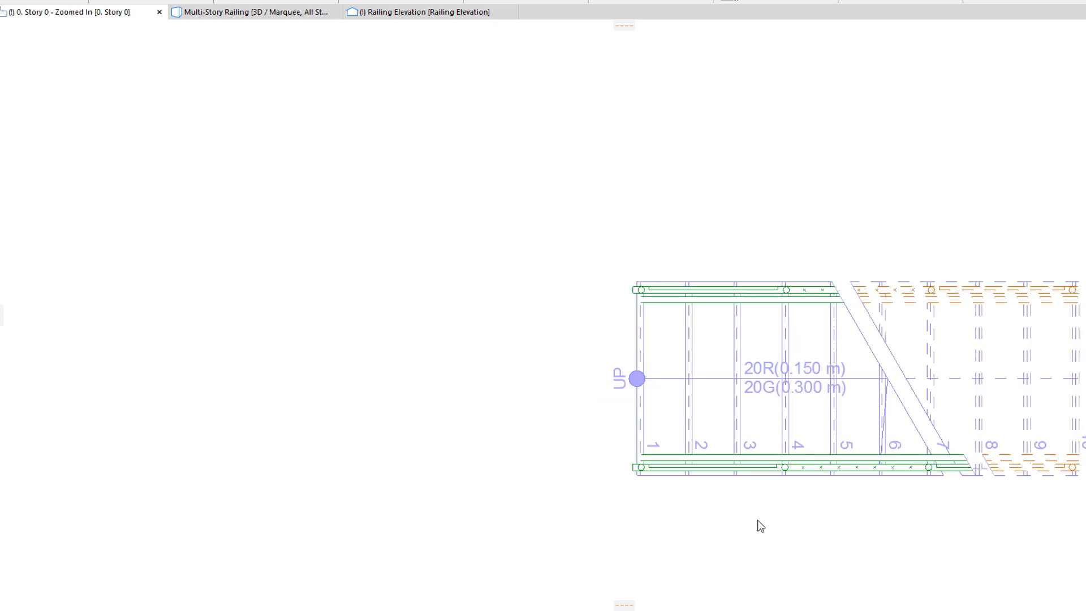
pyautogui.click(641, 468)
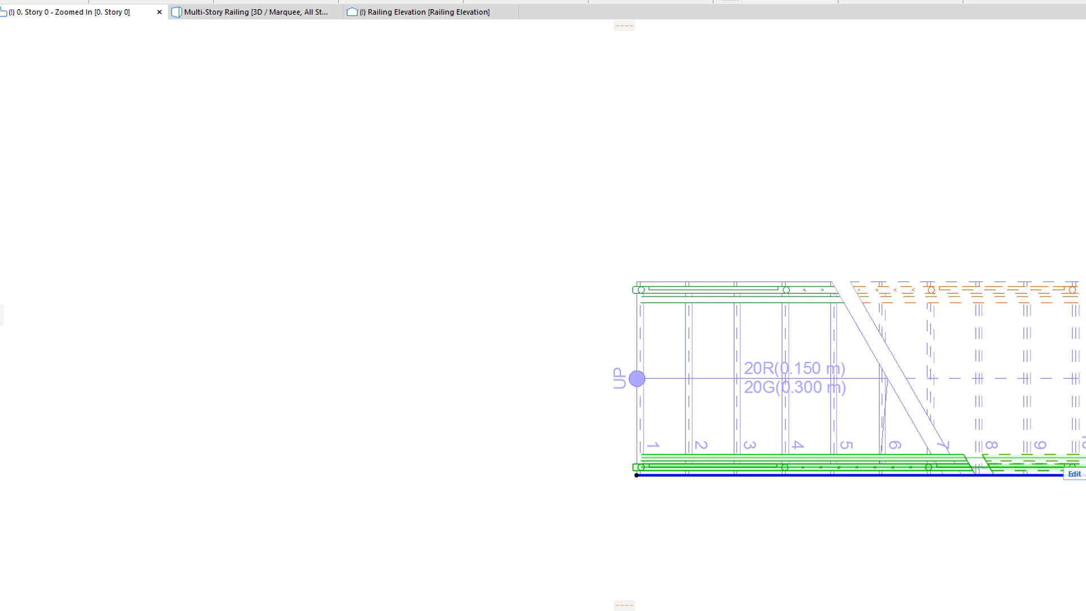
# Make the lower railing follow the stair's display and break-mark settings, confirmed with OK.
pyautogui.hotkey('ctrl', 't')
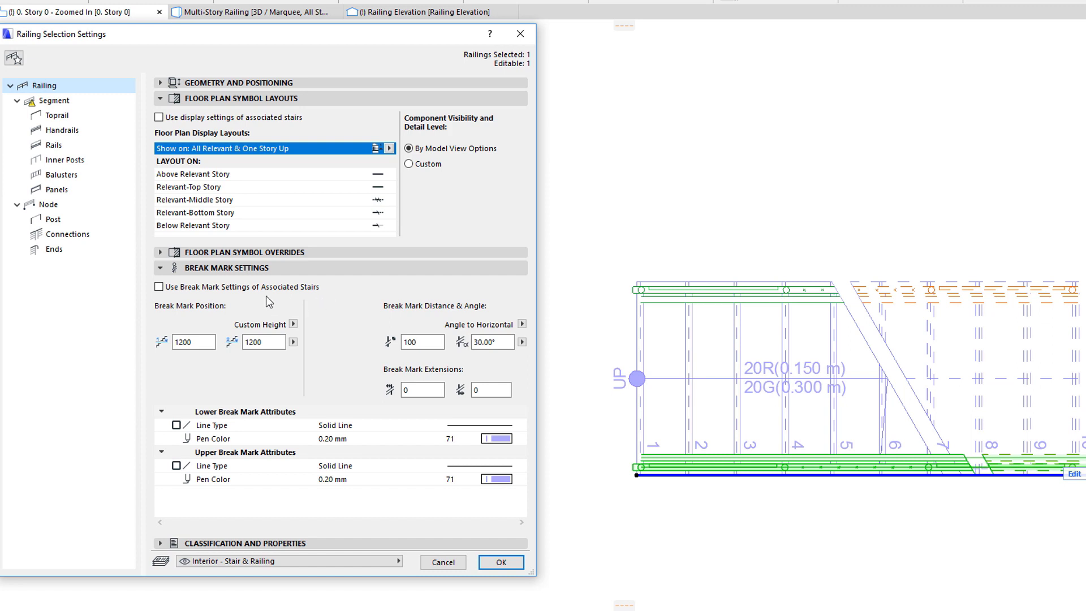
pyautogui.click(159, 286)
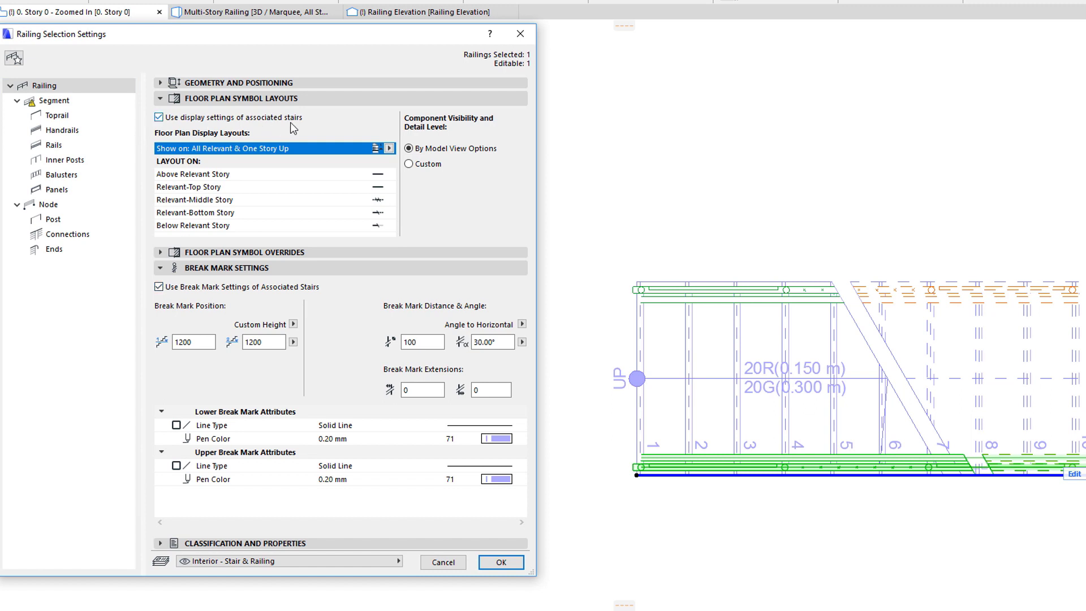
pyautogui.click(159, 117)
pyautogui.click(159, 287)
pyautogui.click(501, 562)
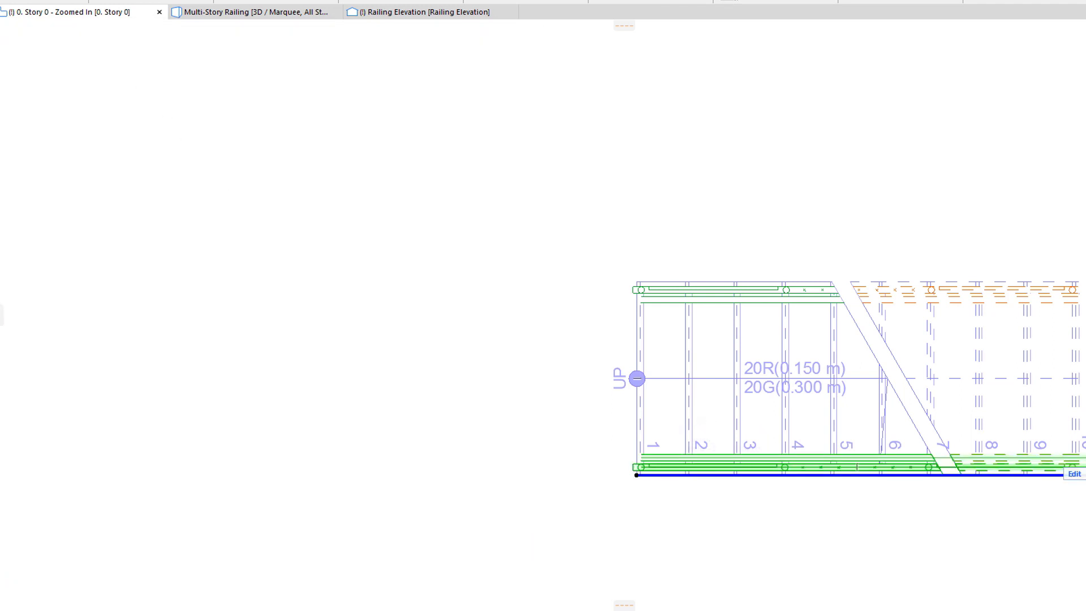
# Set the railing's break-mark position to Custom Height.
pyautogui.hotkey('ctrl', 't')
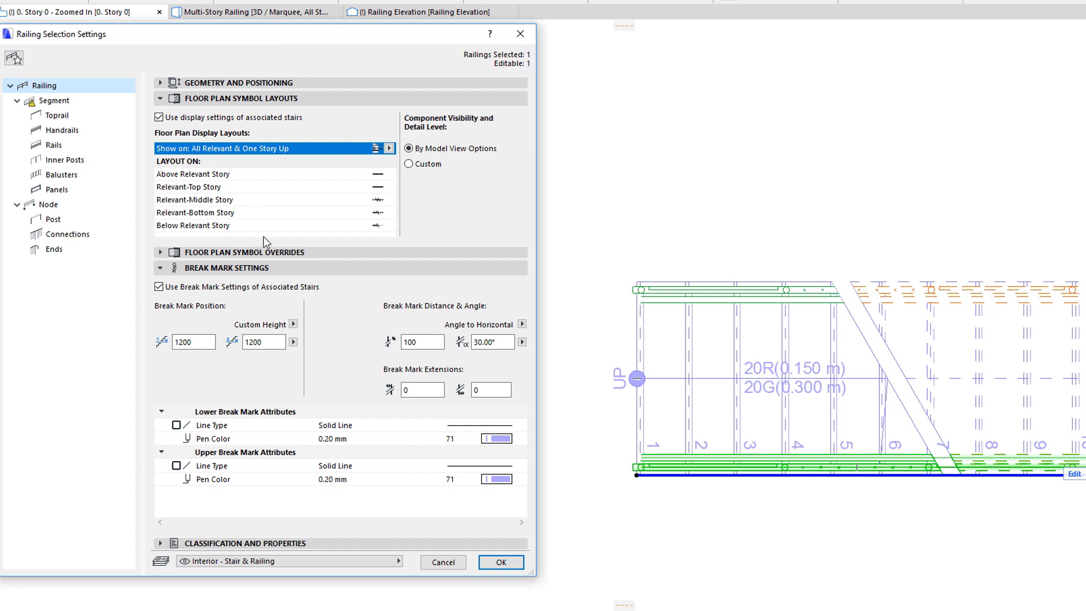
pyautogui.click(294, 324)
pyautogui.click(340, 326)
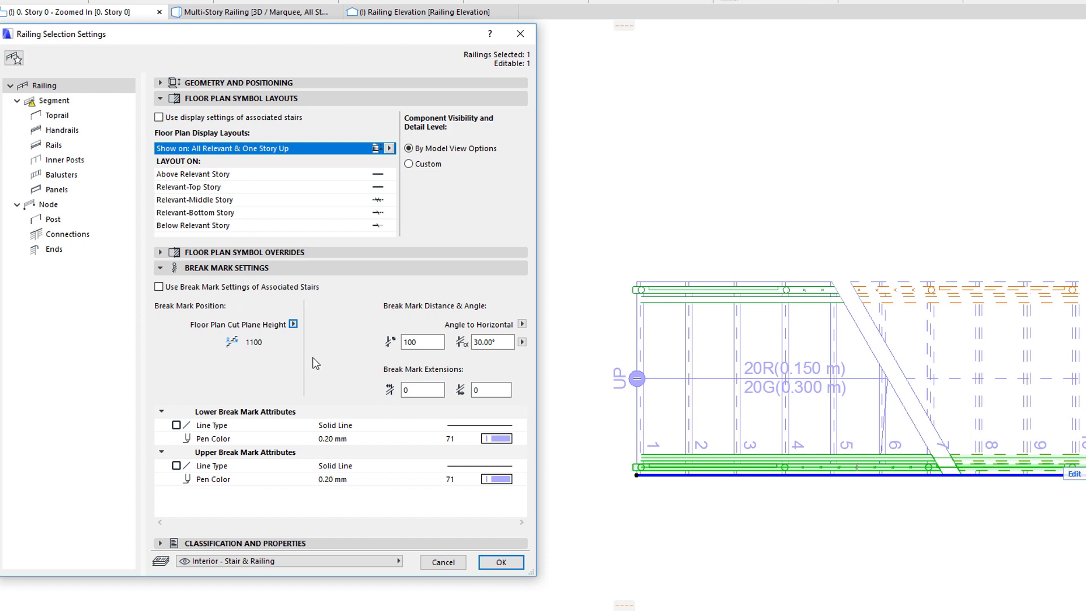
pyautogui.click(293, 324)
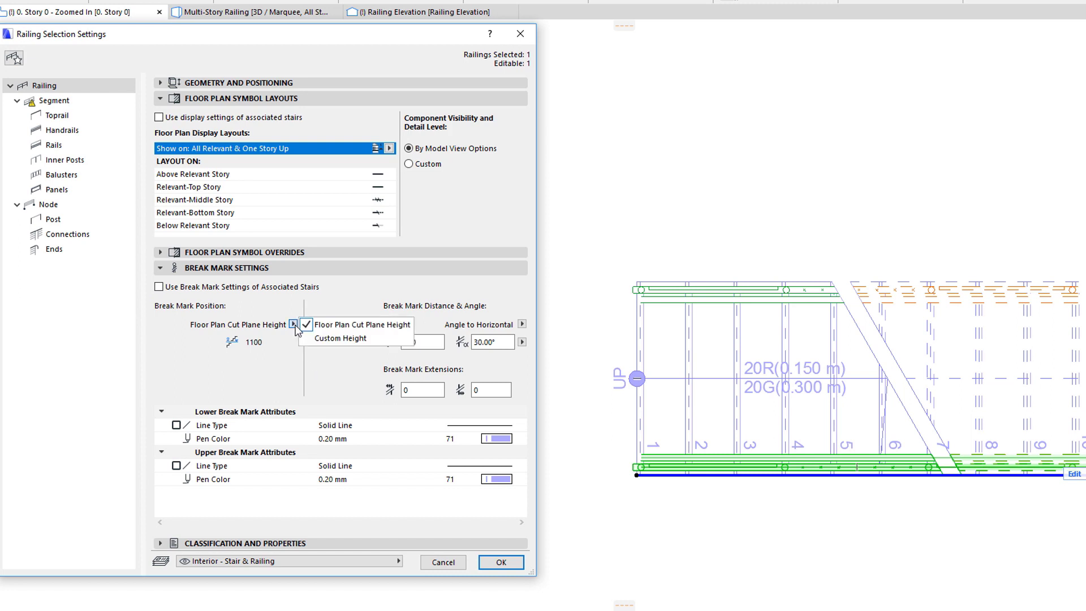
pyautogui.click(368, 339)
# Change both break-mark heights from 1200 to 900 and apply the settings.
pyautogui.click(194, 341)
pyautogui.doubleClick(193, 342)
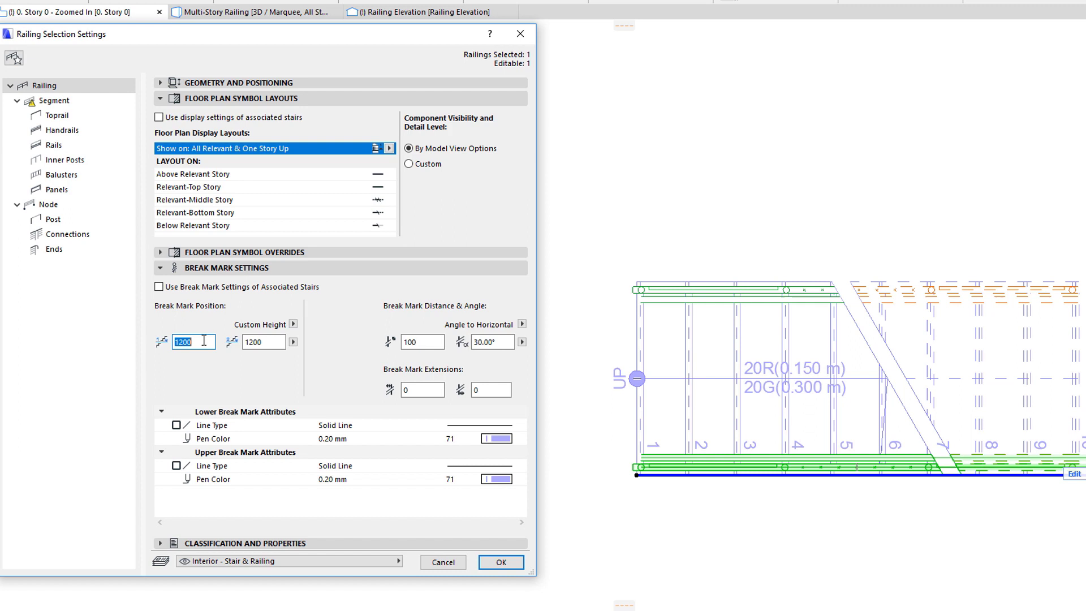
pyautogui.write('900')
pyautogui.doubleClick(253, 342)
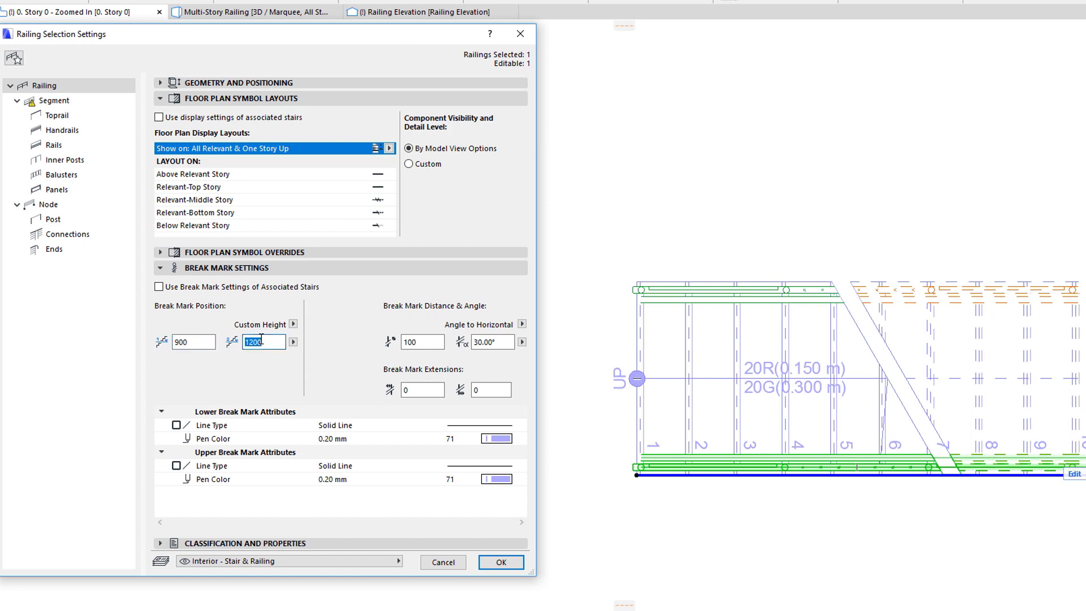
pyautogui.write('900')
pyautogui.click(509, 563)
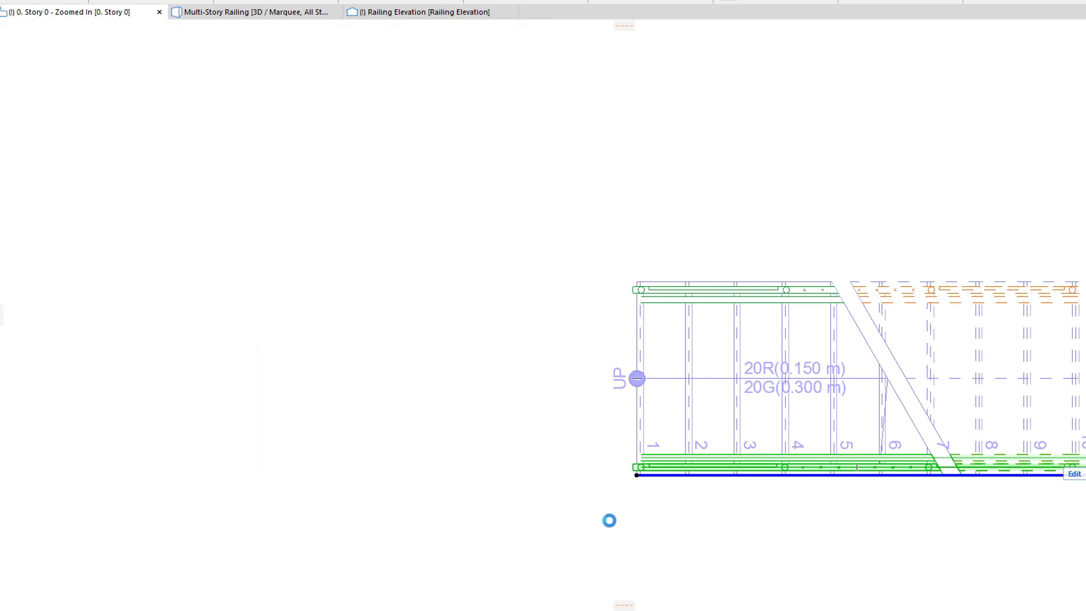
pyautogui.hotkey('ctrl', 't')
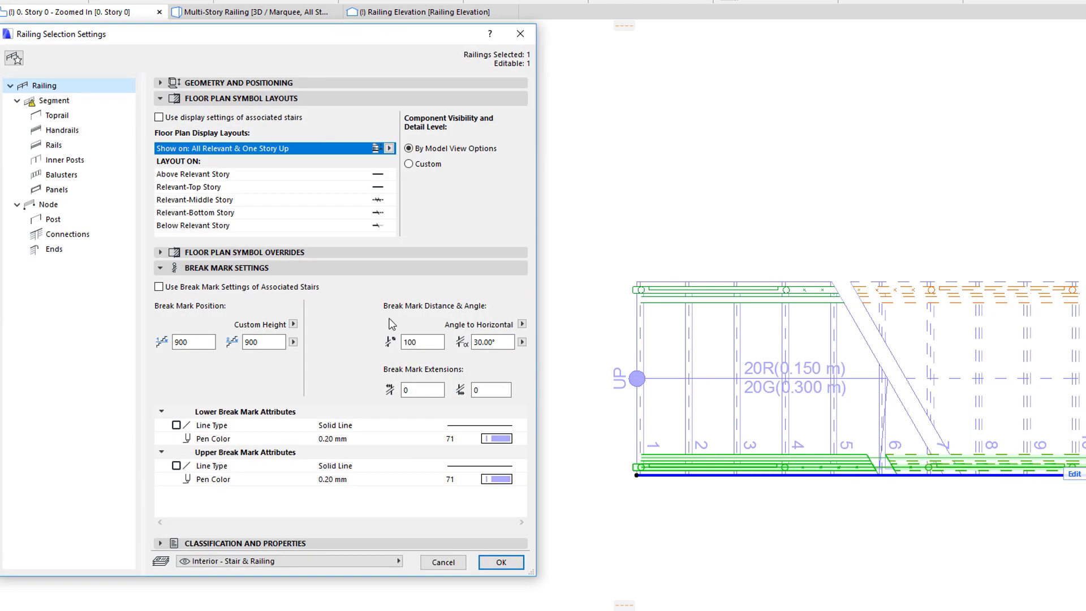
# Set the break mark distance to 75 and its angle to 45° measured from horizontal.
pyautogui.doubleClick(416, 341)
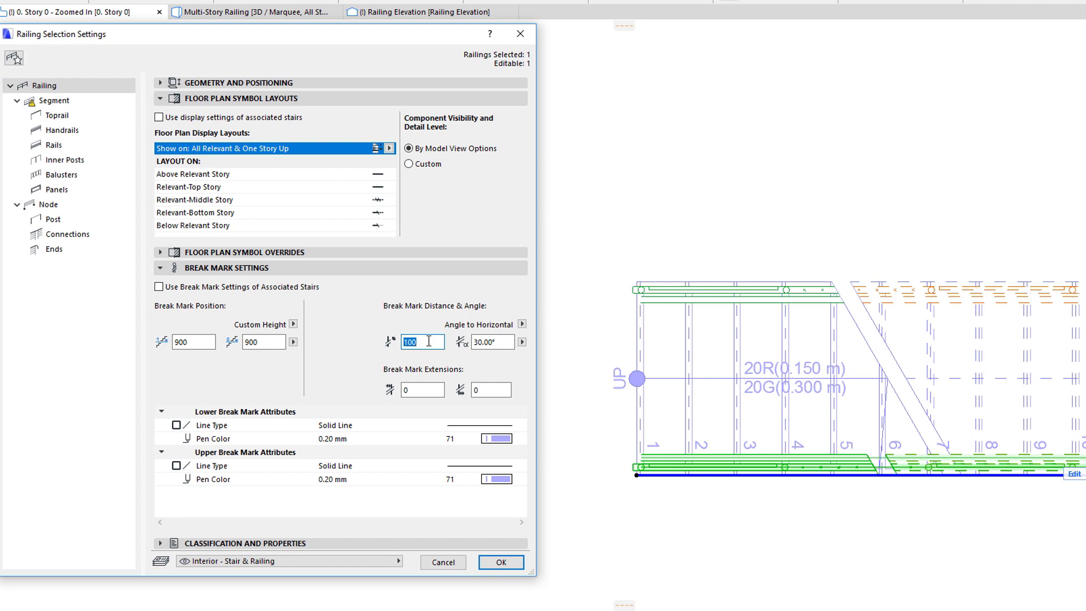
pyautogui.write('75')
pyautogui.doubleClick(488, 341)
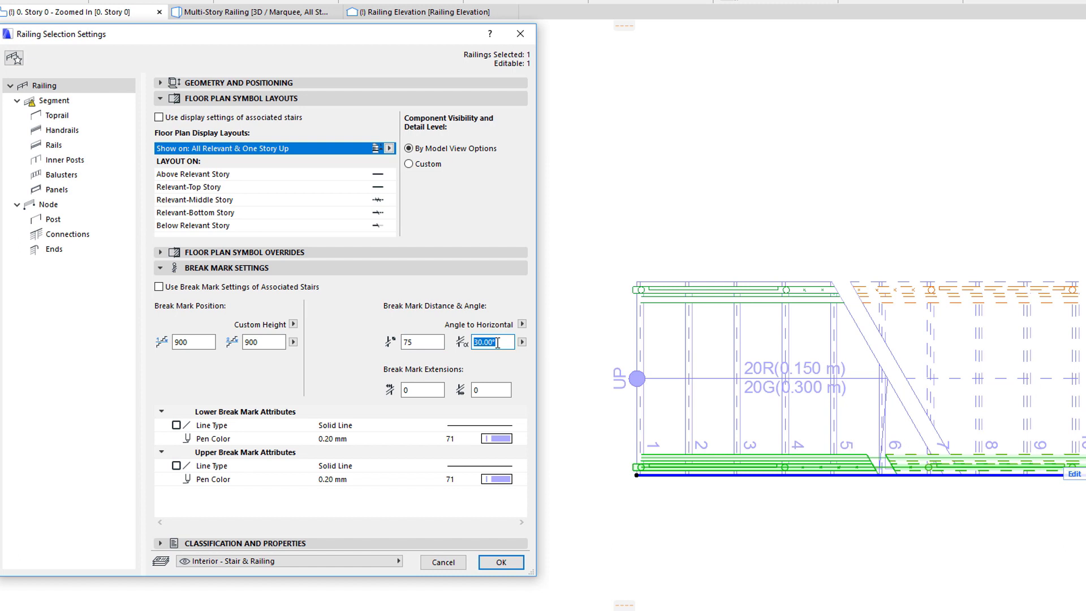
pyautogui.write('45')
pyautogui.click(522, 325)
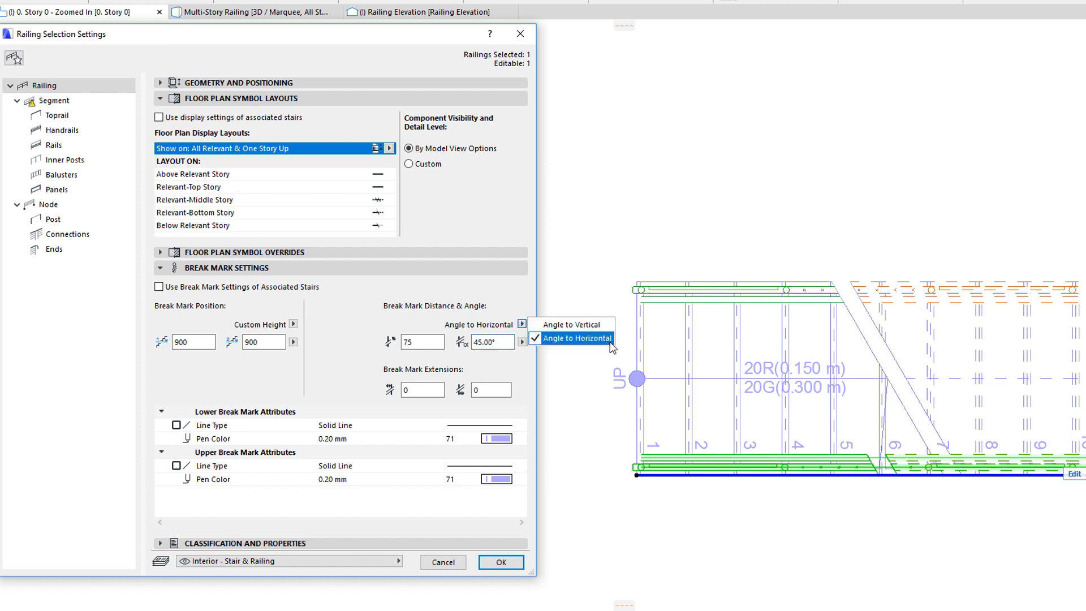
pyautogui.click(577, 338)
# Set both break mark extensions to 75, apply, and reselect the lower stair railing.
pyautogui.click(422, 390)
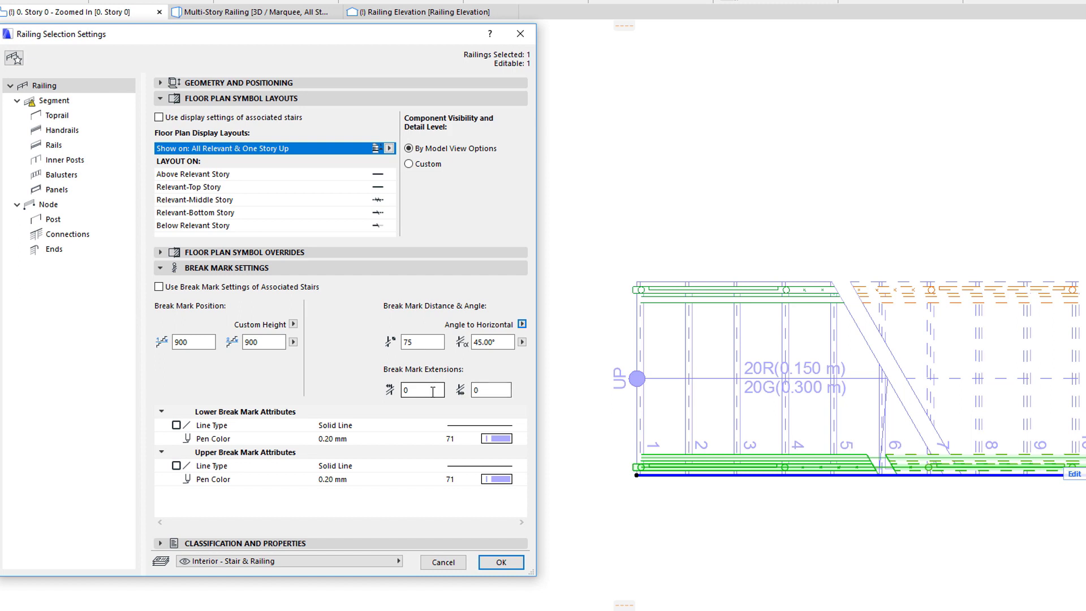
pyautogui.write('75')
pyautogui.click(493, 389)
pyautogui.hotkey('ctrl', 'a')
pyautogui.write('75')
pyautogui.click(500, 561)
pyautogui.click(650, 513)
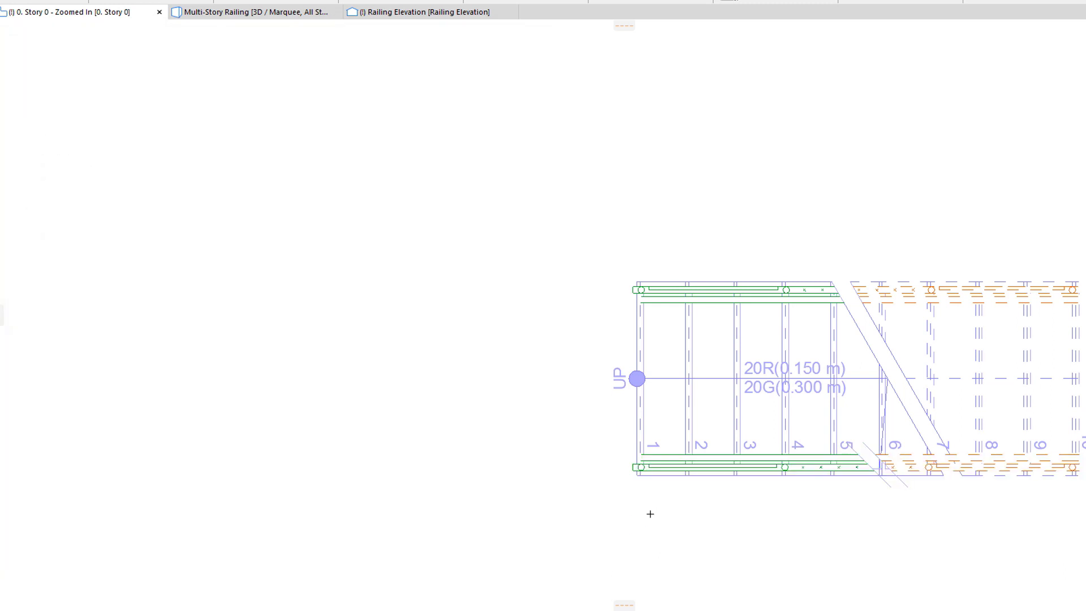
pyautogui.click(642, 474)
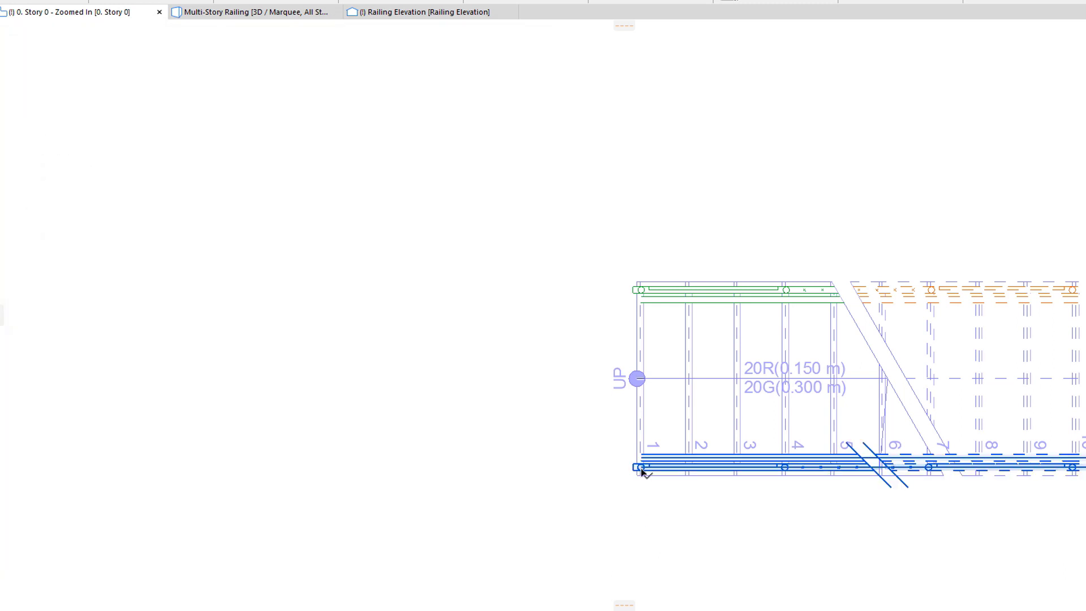
# Make the lower and upper break mark lines Small Dashed in the railing settings.
pyautogui.hotkey('ctrl', 't')
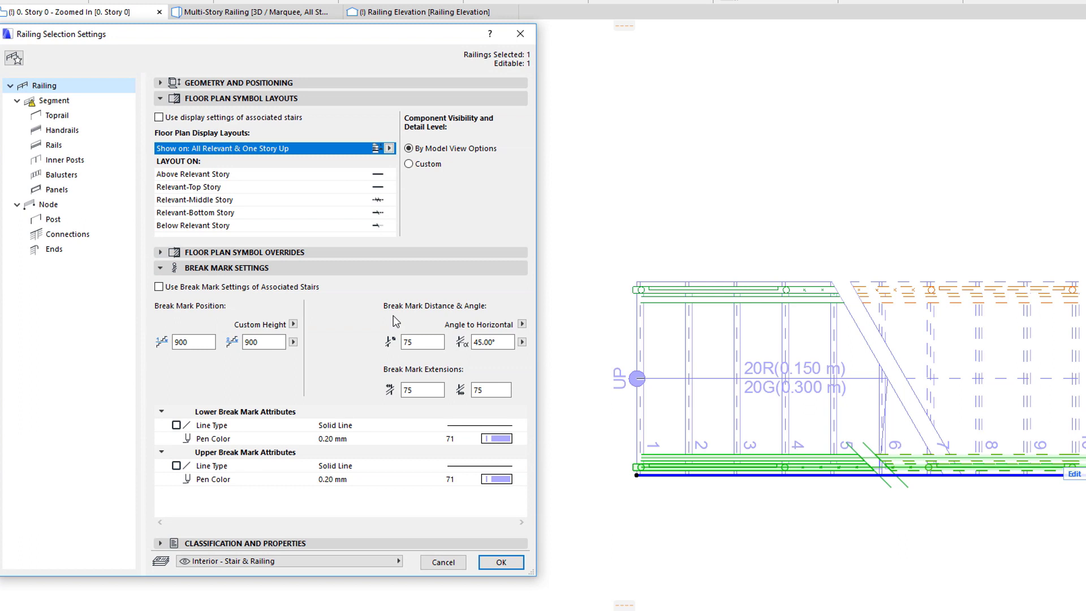
pyautogui.click(493, 424)
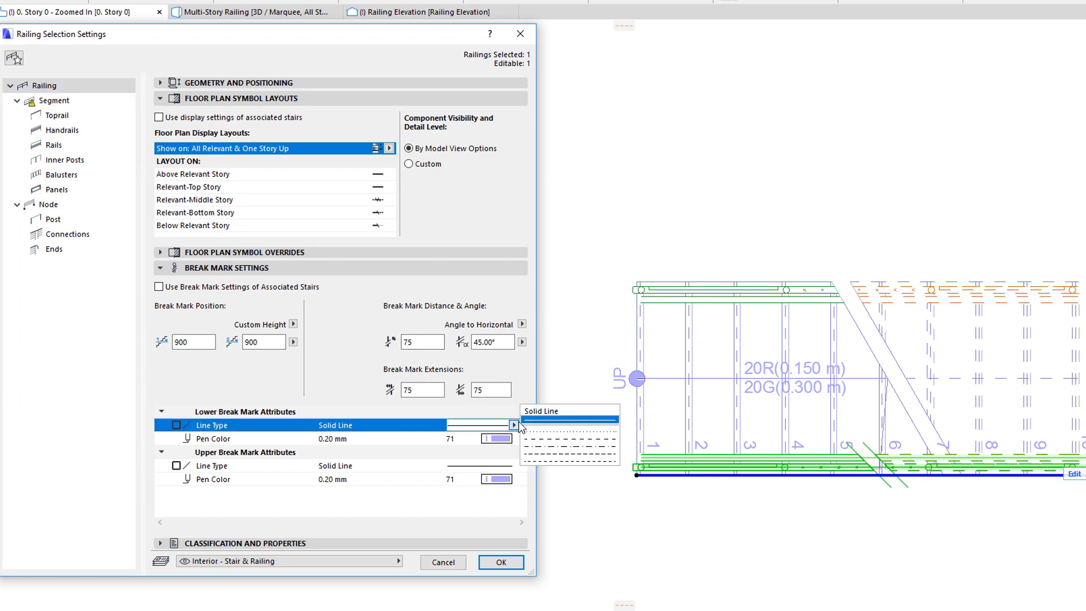
pyautogui.click(570, 460)
pyautogui.click(509, 466)
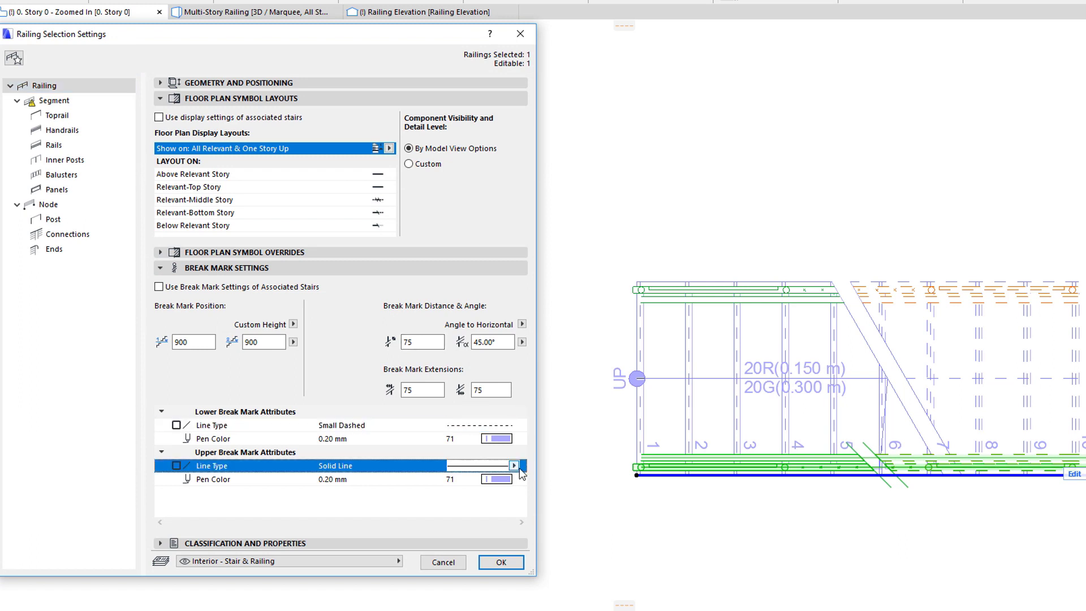
pyautogui.click(553, 452)
# Set both break mark pens to red pen 20, apply, and reselect the railing.
pyautogui.click(497, 439)
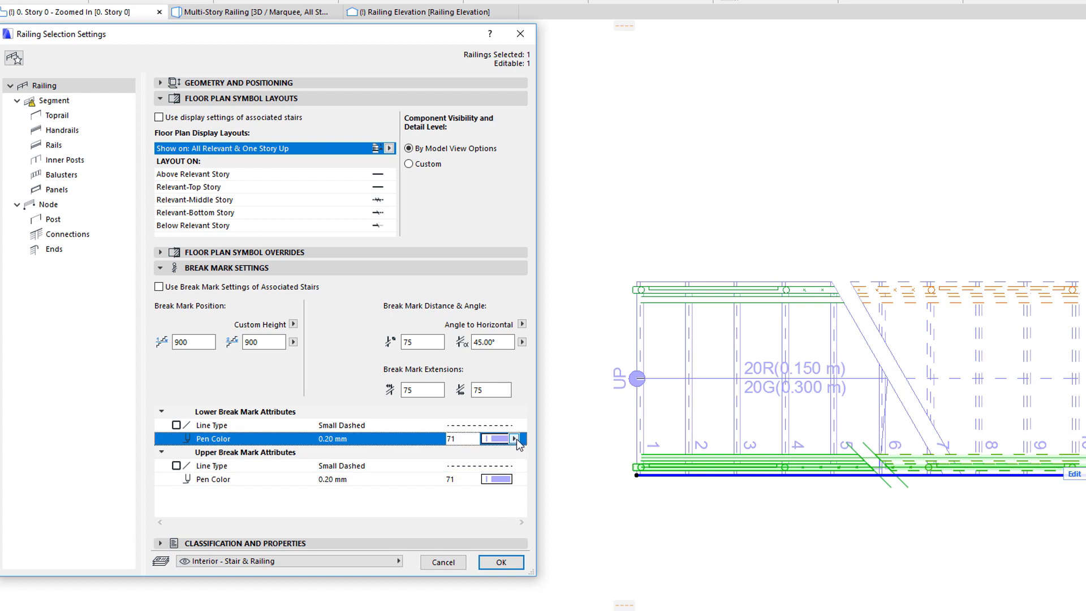
pyautogui.click(758, 439)
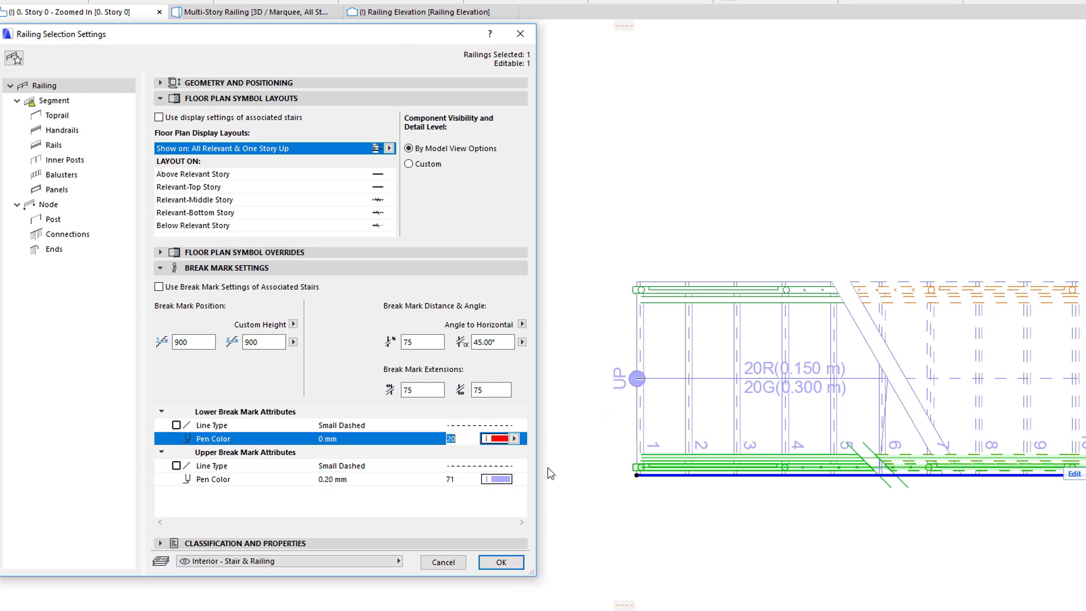
pyautogui.click(501, 479)
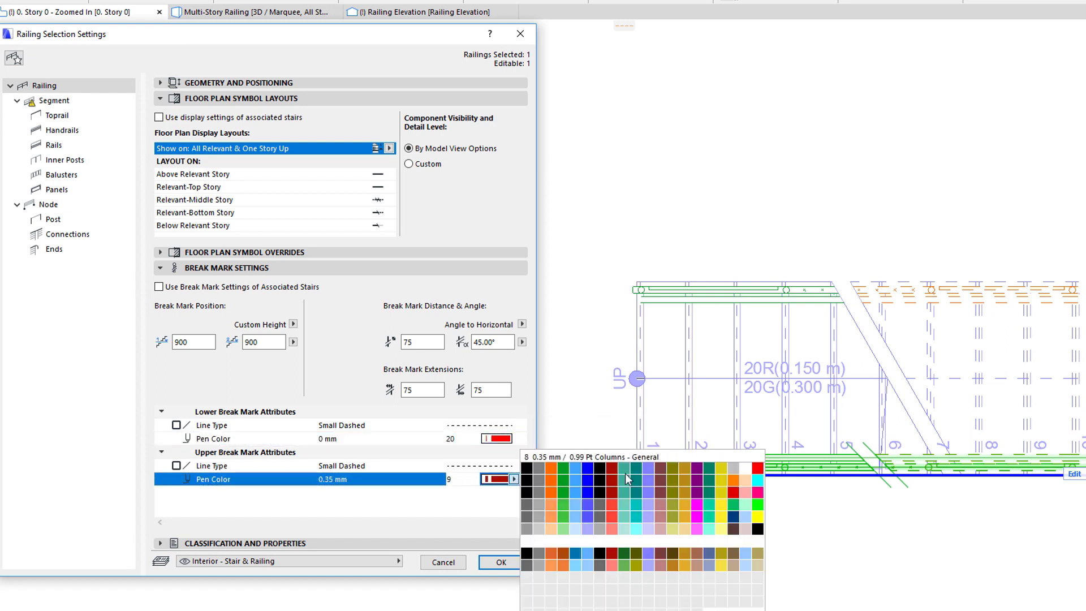
pyautogui.click(758, 468)
pyautogui.click(501, 563)
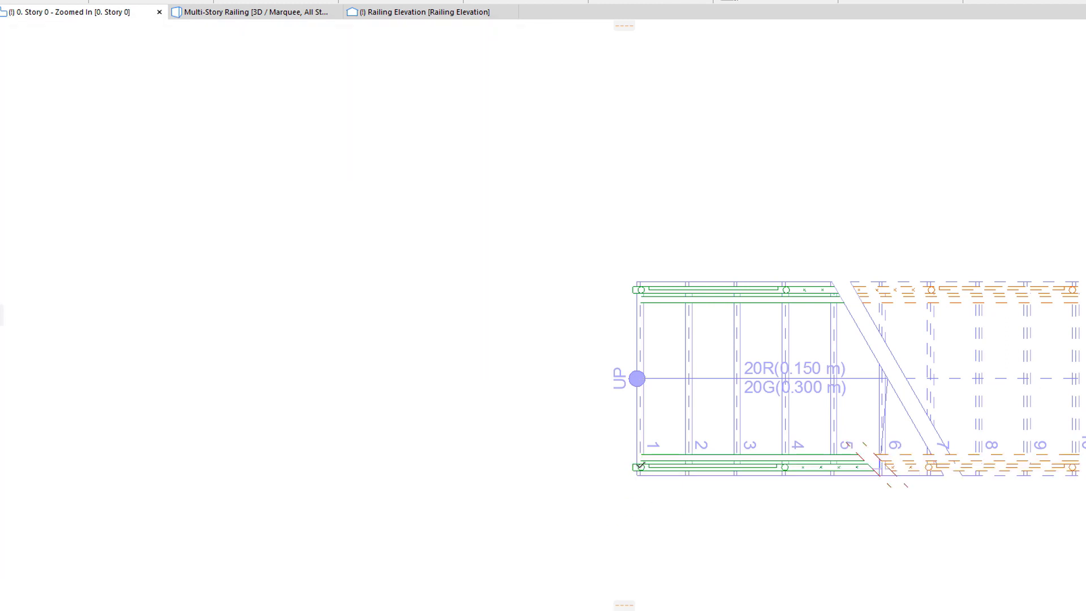
pyautogui.click(641, 466)
pyautogui.hotkey('ctrl', 't')
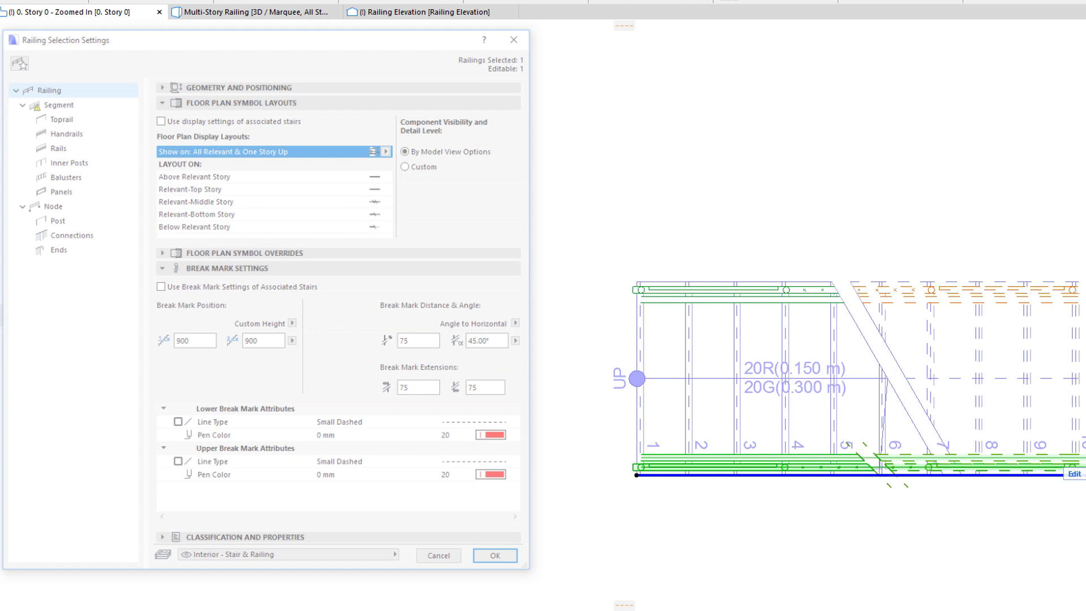
# Review the Toprail, Handrails, Rails, Inner Posts and Balusters pages, ending on Panels.
pyautogui.click(57, 115)
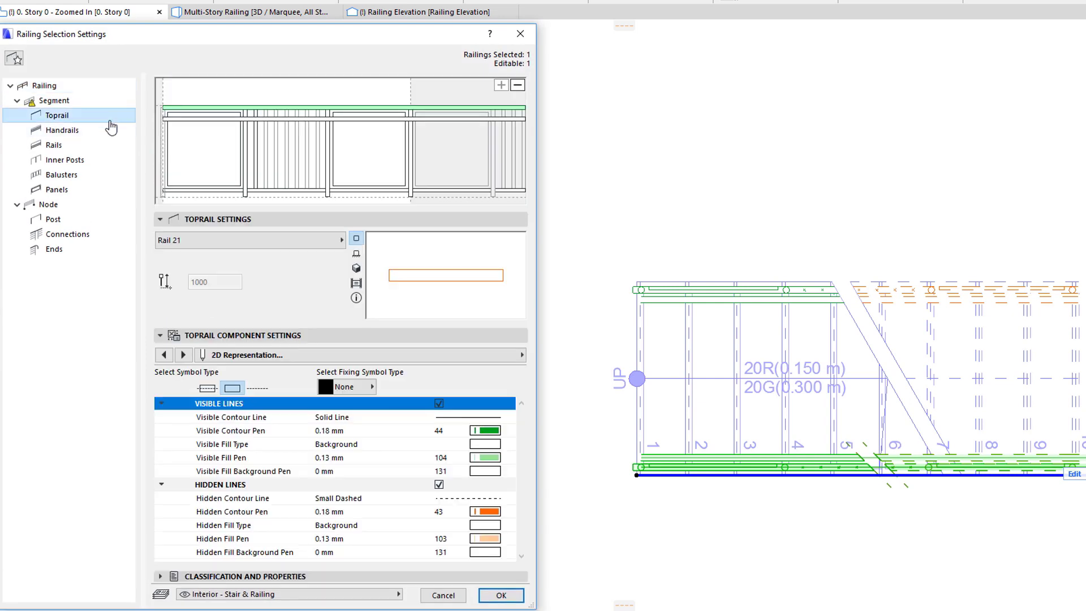
pyautogui.click(62, 130)
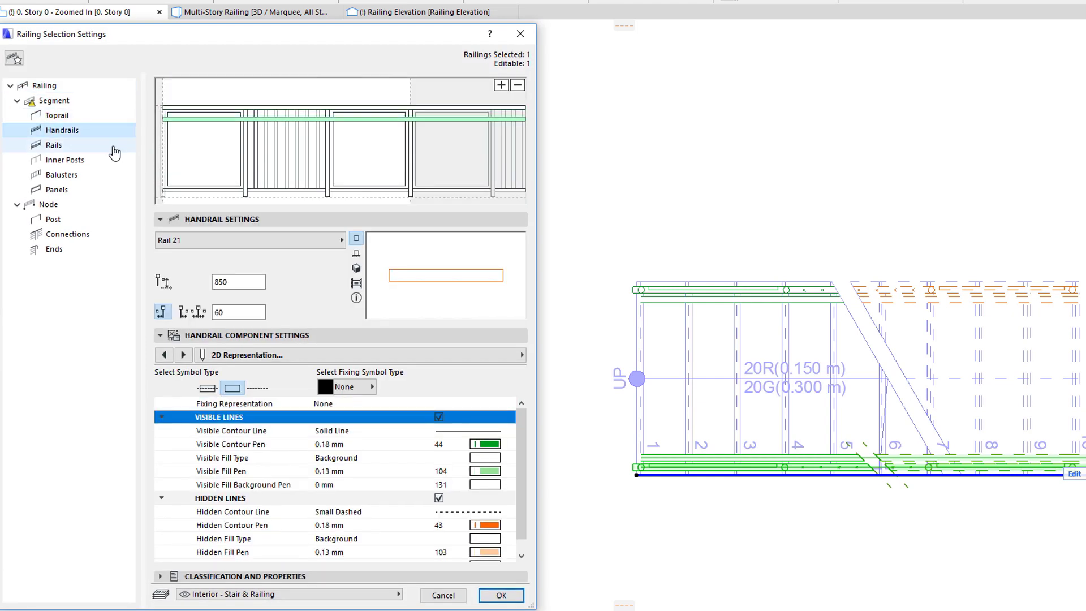
pyautogui.click(54, 145)
pyautogui.click(64, 160)
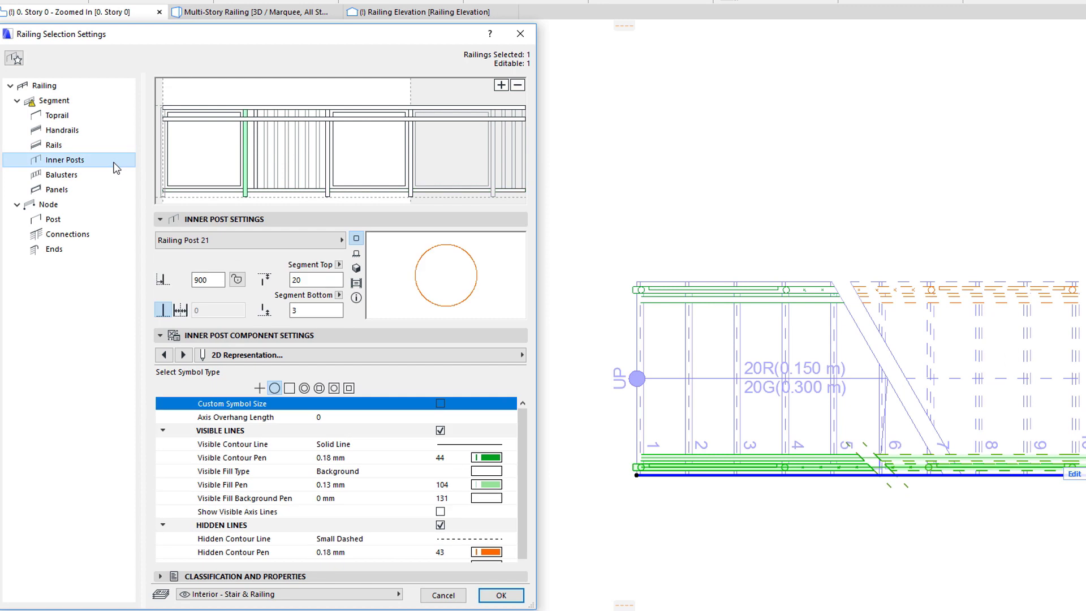
pyautogui.click(62, 174)
pyautogui.click(57, 190)
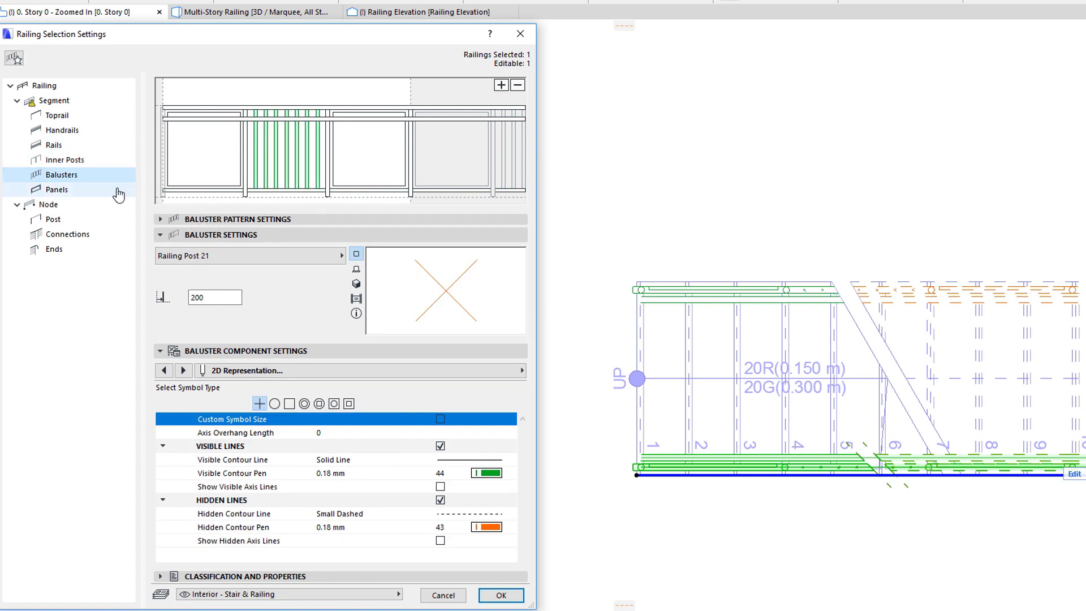